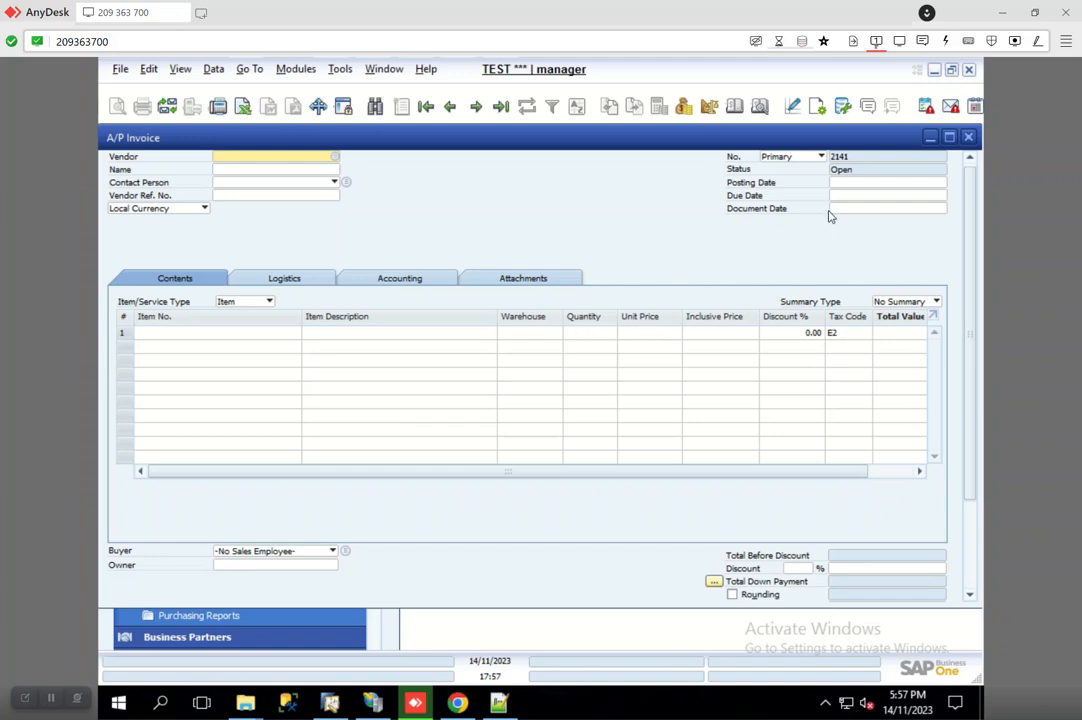
Step: Close the A/P Invoice and open the ONA_WH webhooks user-defined table in a maximized window
click(969, 138)
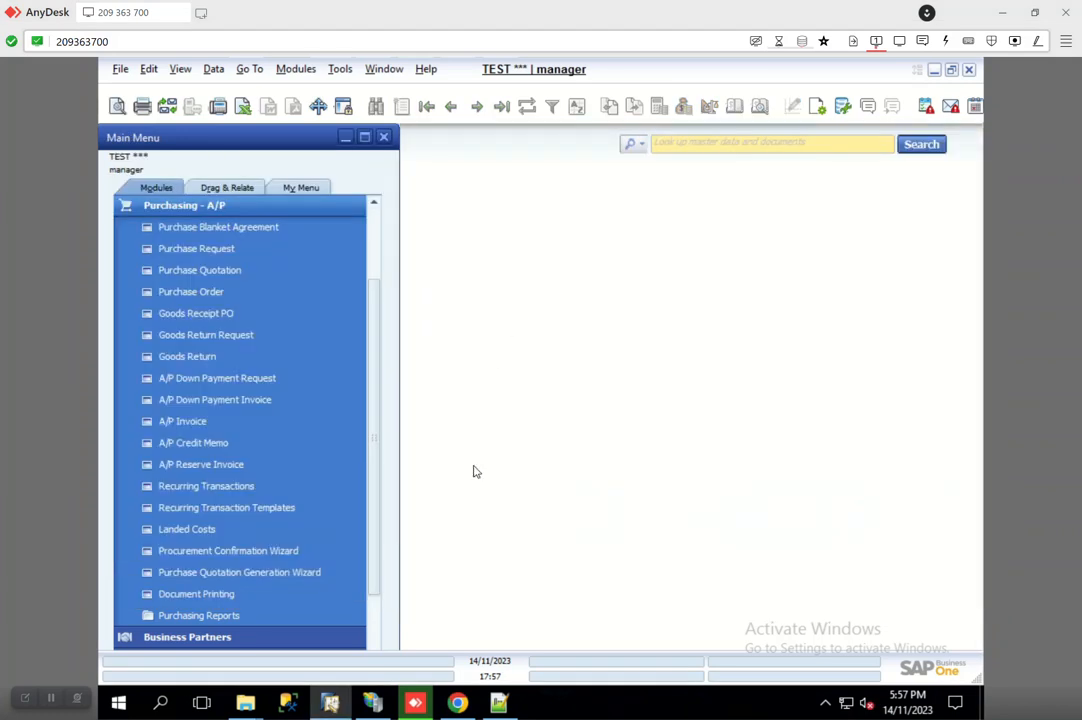
scroll(258, 394, up, 3)
click(345, 70)
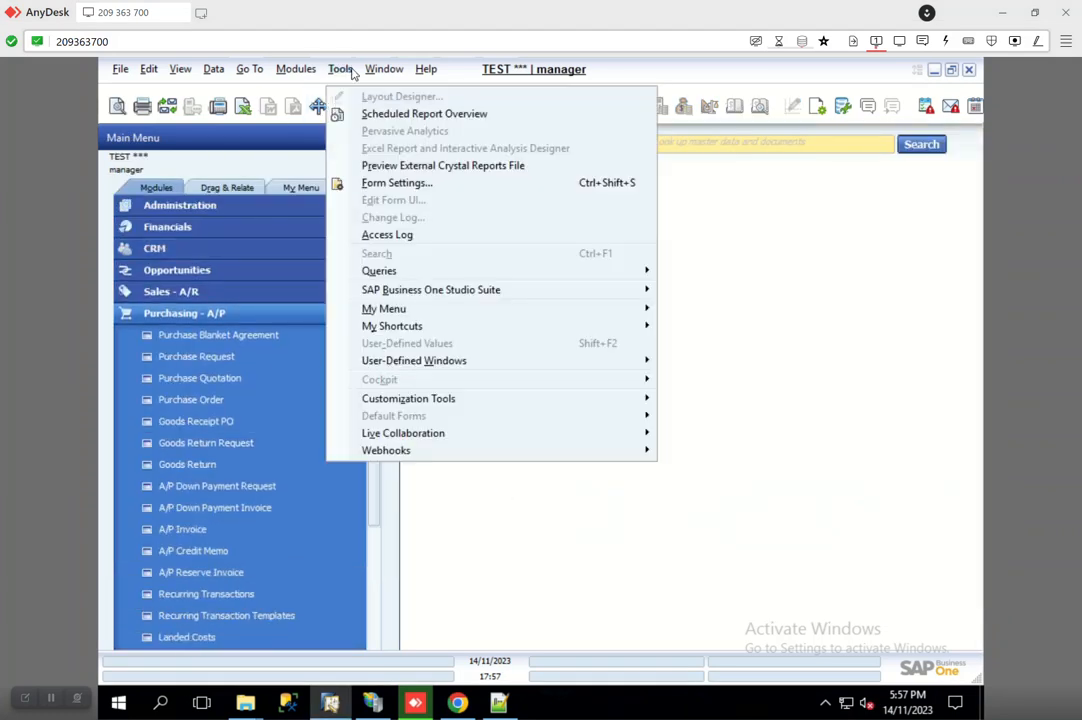
mouse_move(398, 366)
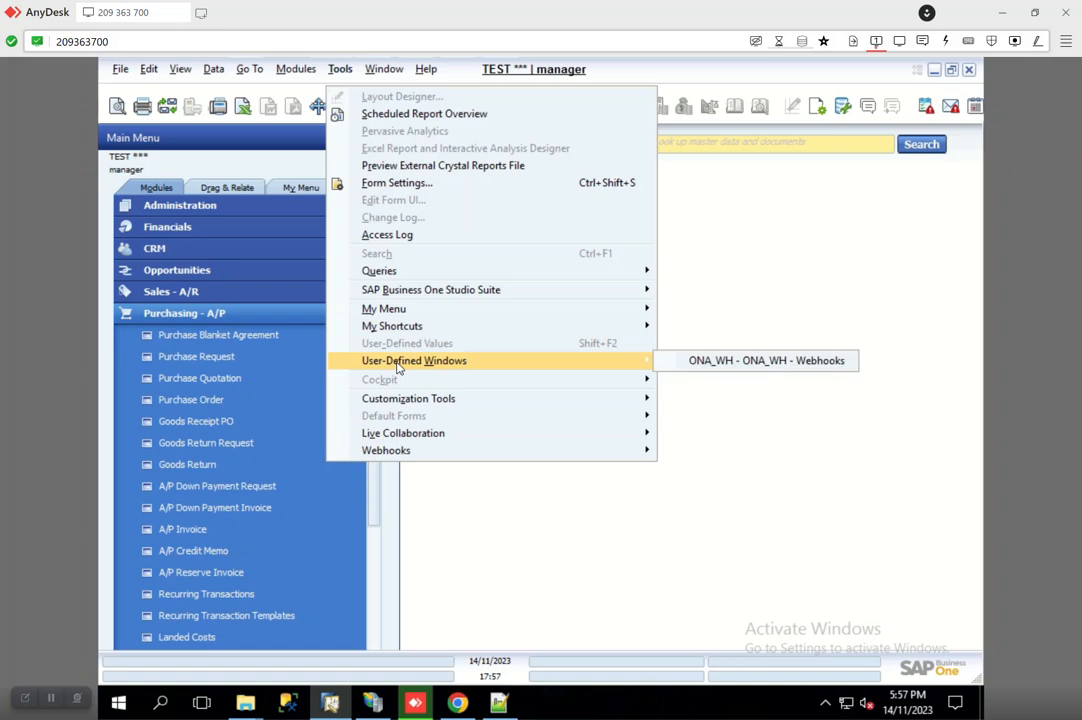
click(706, 361)
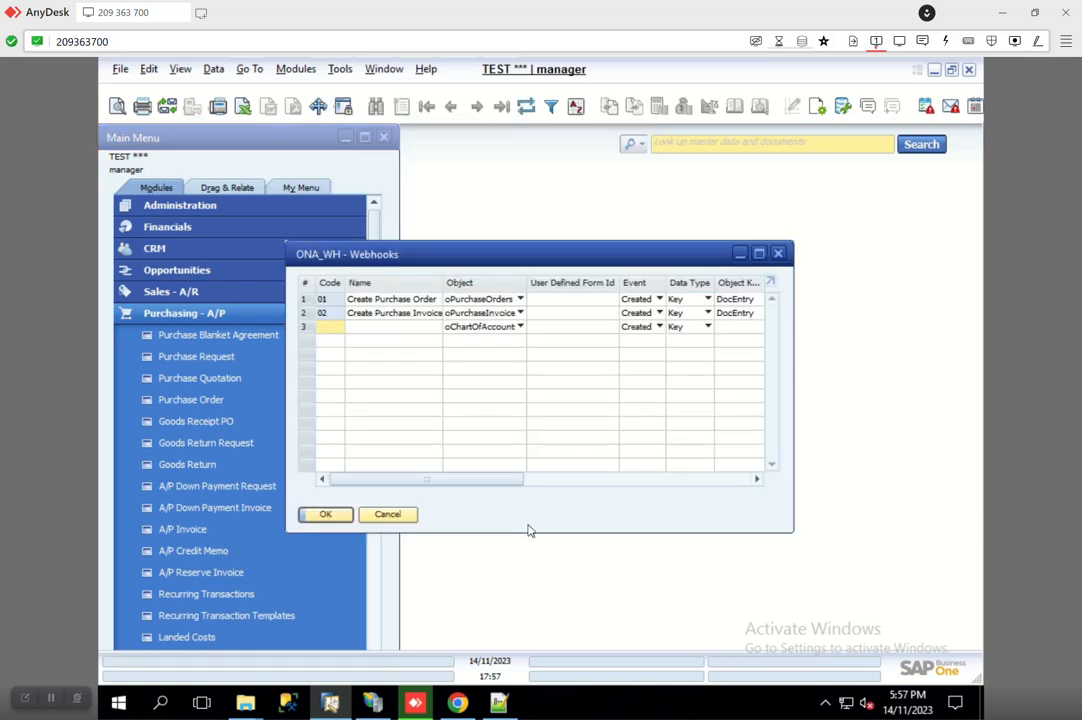
click(759, 253)
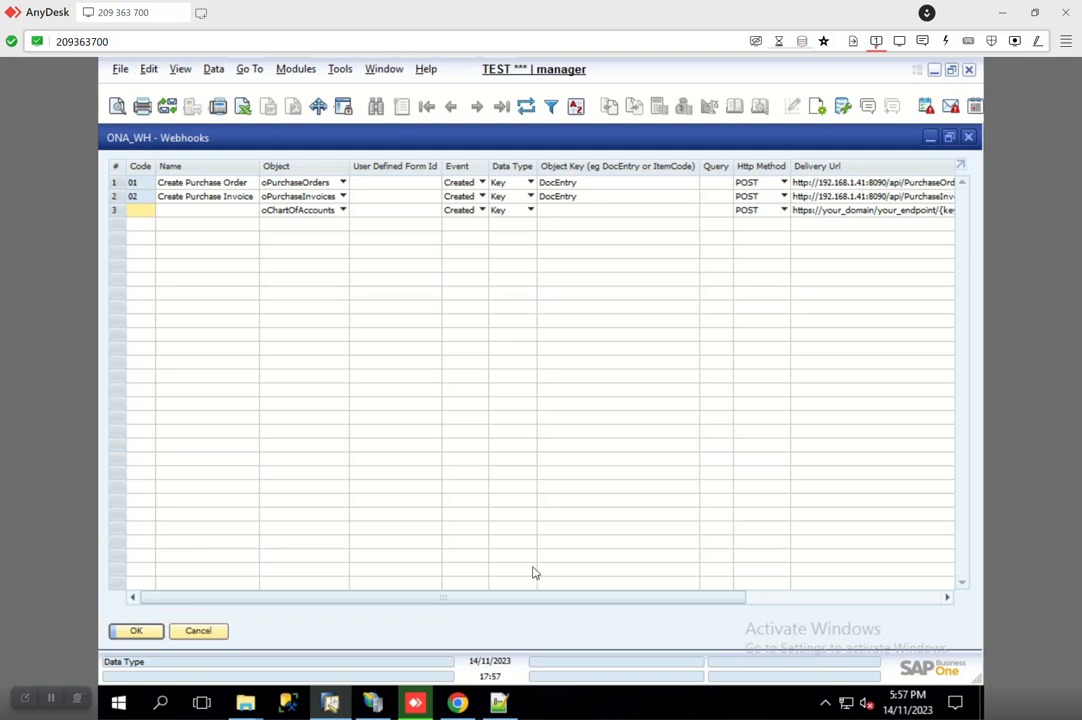
Step: Examine the purchase order and purchase invoice webhook rows across all columns, including delivery URL and active status, and close the table
drag(511, 598, 790, 620)
drag(690, 597, 447, 600)
drag(688, 607, 885, 605)
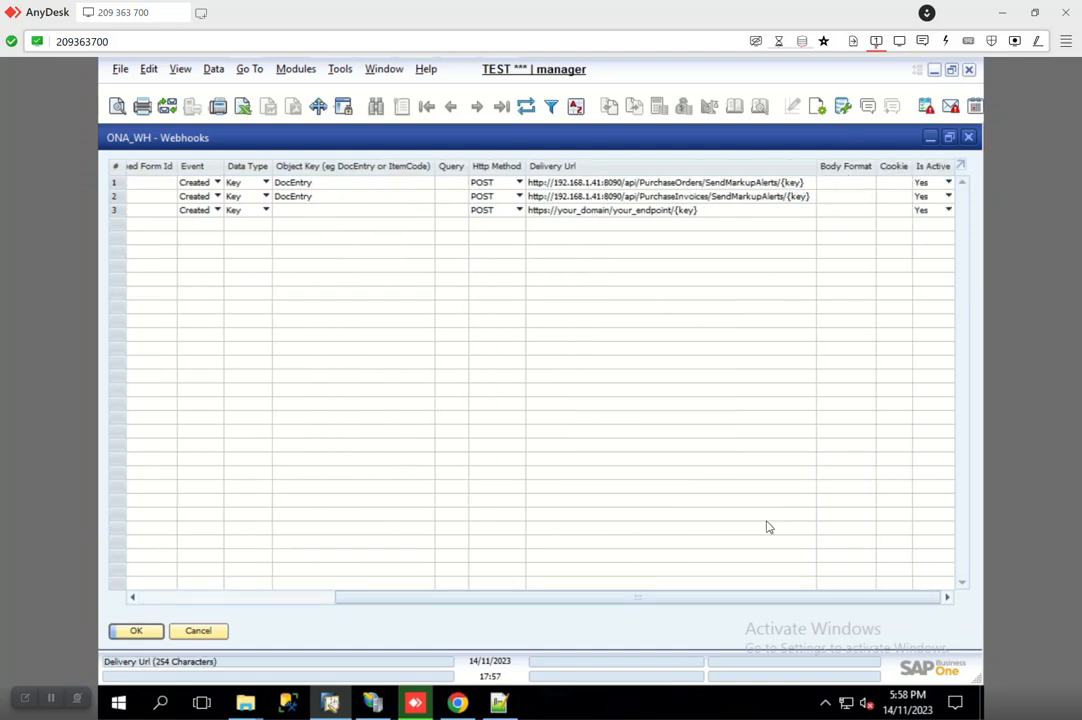
drag(565, 597, 302, 602)
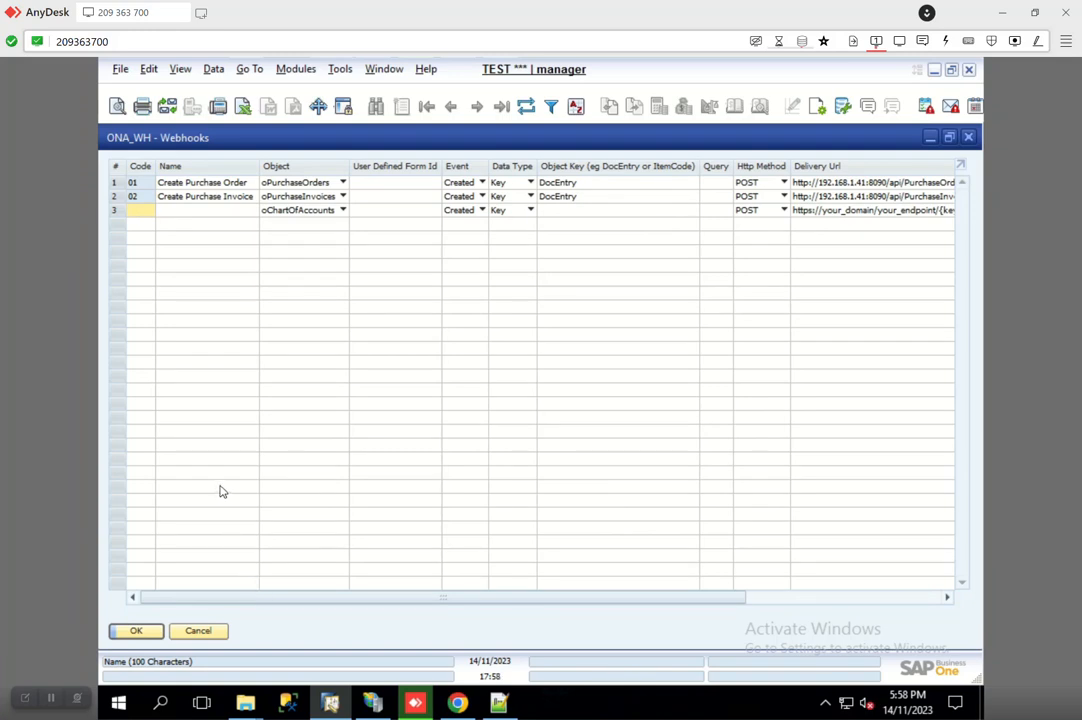
click(967, 139)
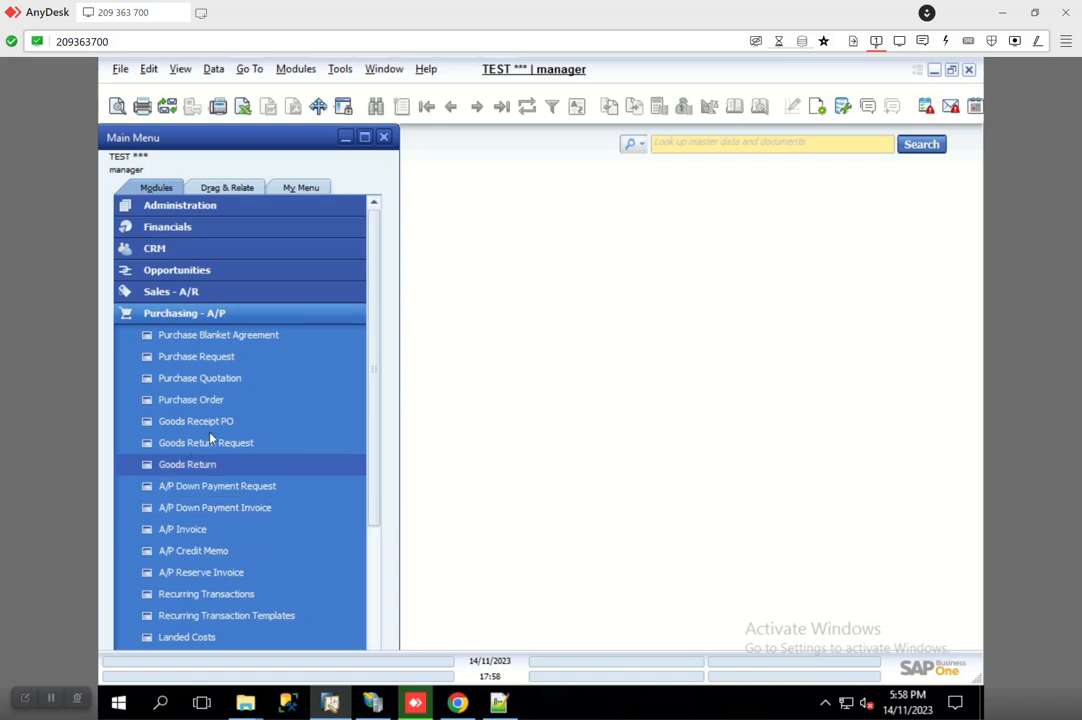
Step: Open the Purchase Order form and bring up the last recorded order
click(205, 401)
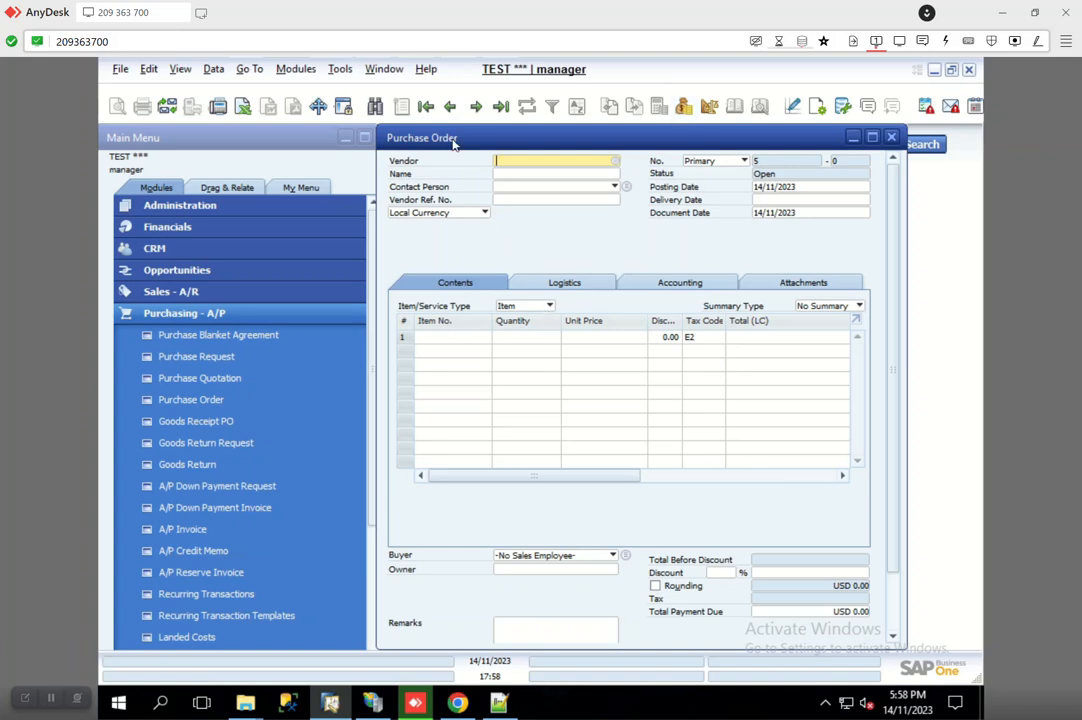
click(501, 109)
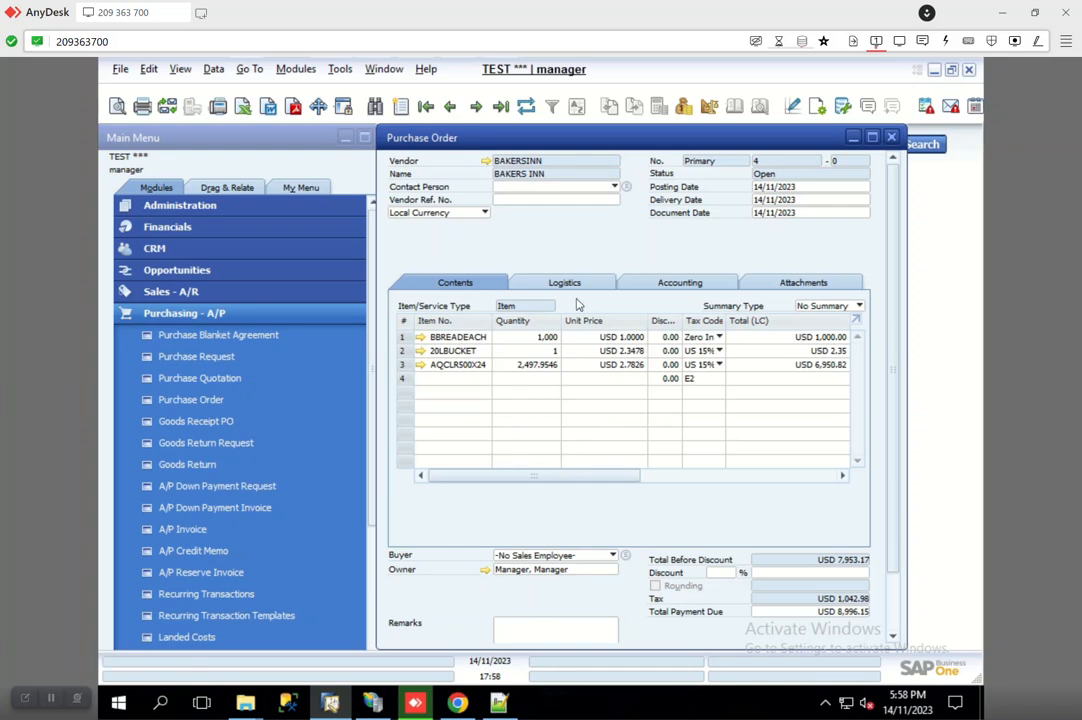
right_click(522, 167)
click(563, 176)
Step: Examine the item master data of BBREADEACH, 20LBUCKET and AQCLR500X24, including their POS unit price and minimum profit margin
click(421, 340)
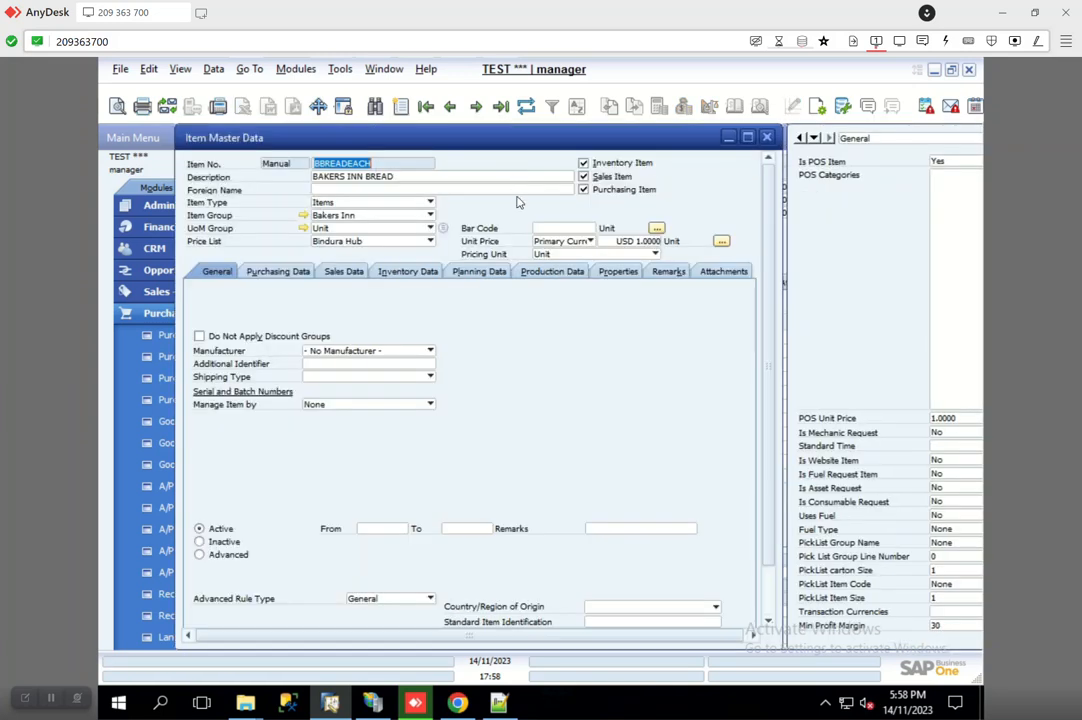
scroll(669, 481, down, 3)
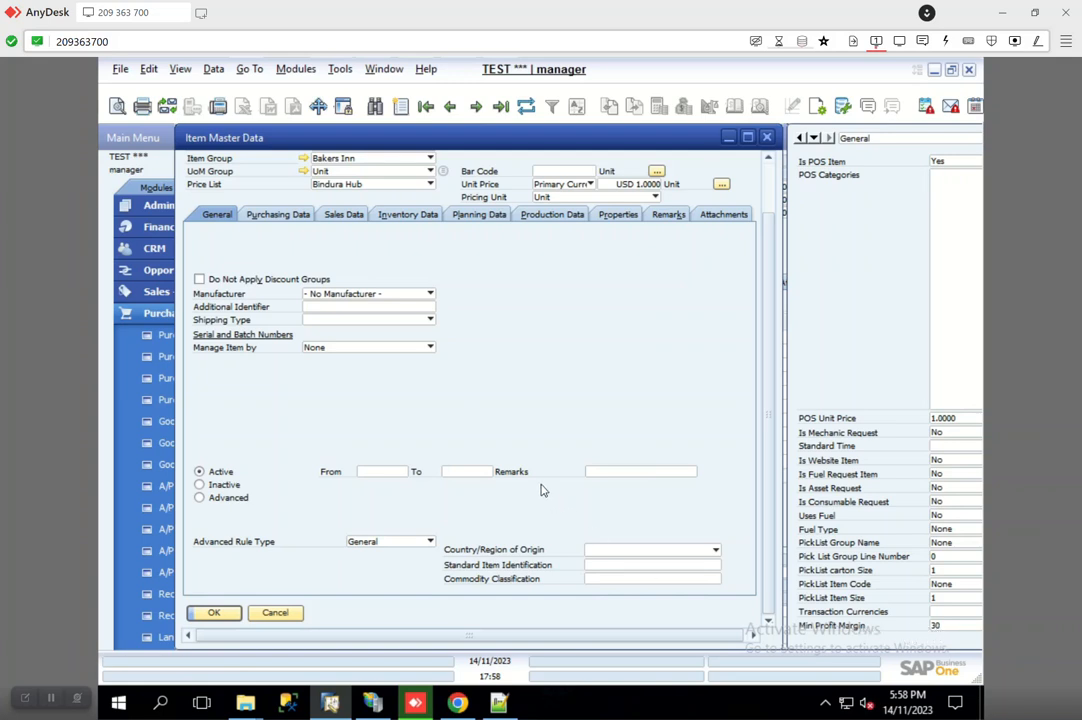
scroll(651, 441, up, 3)
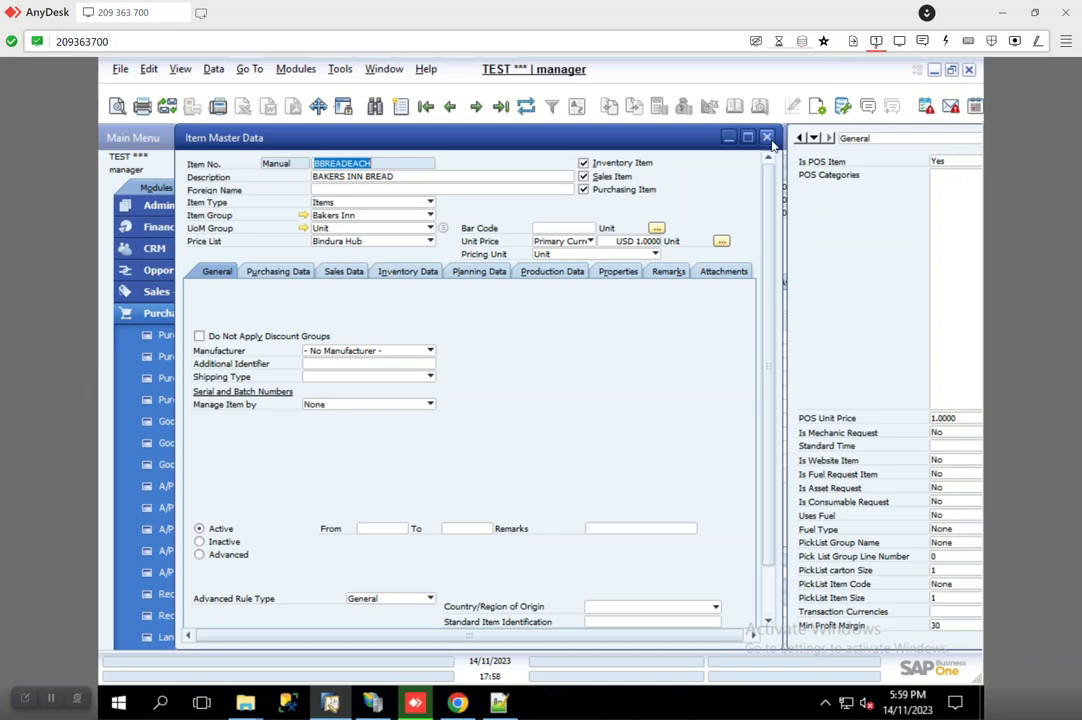
click(768, 139)
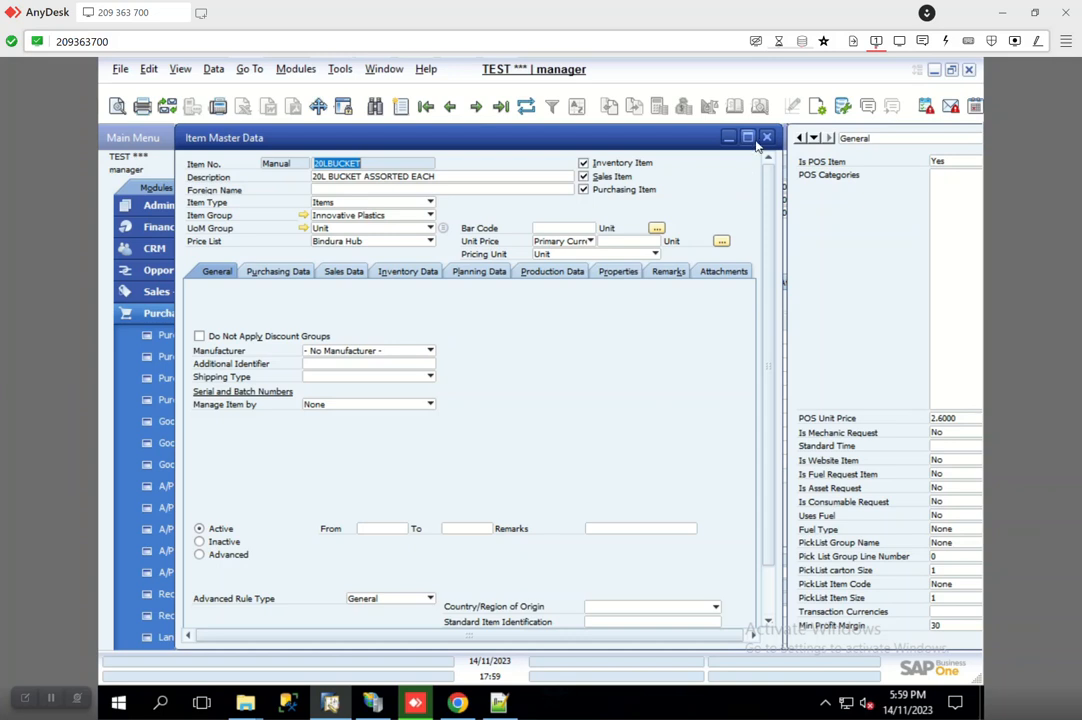
click(767, 138)
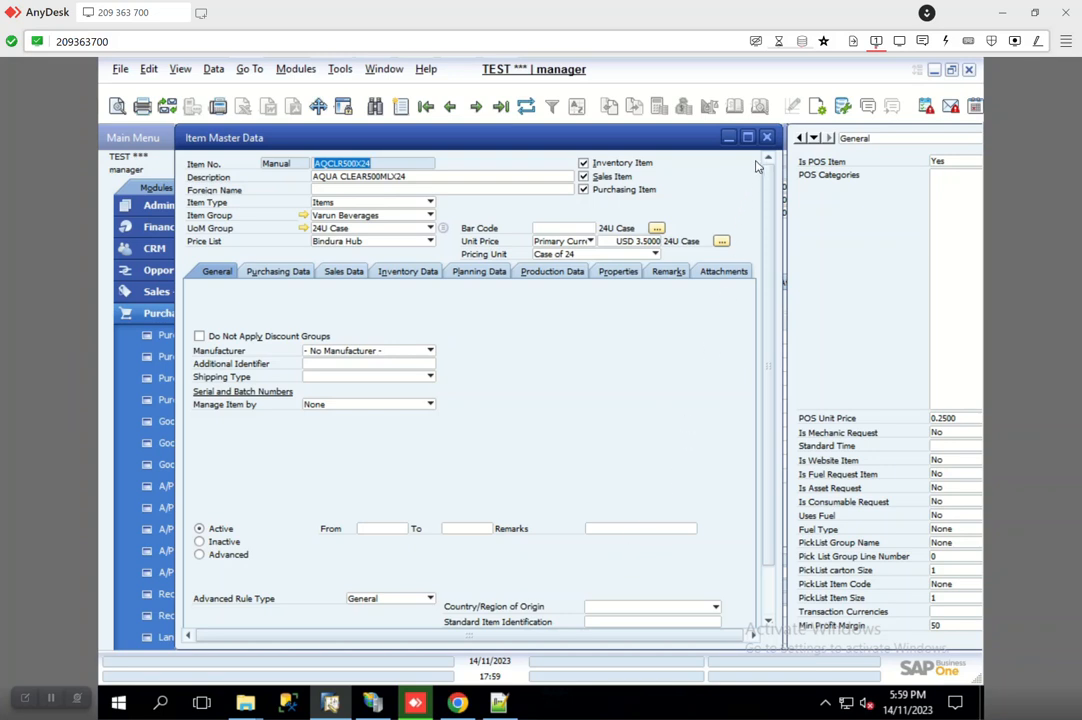
click(767, 137)
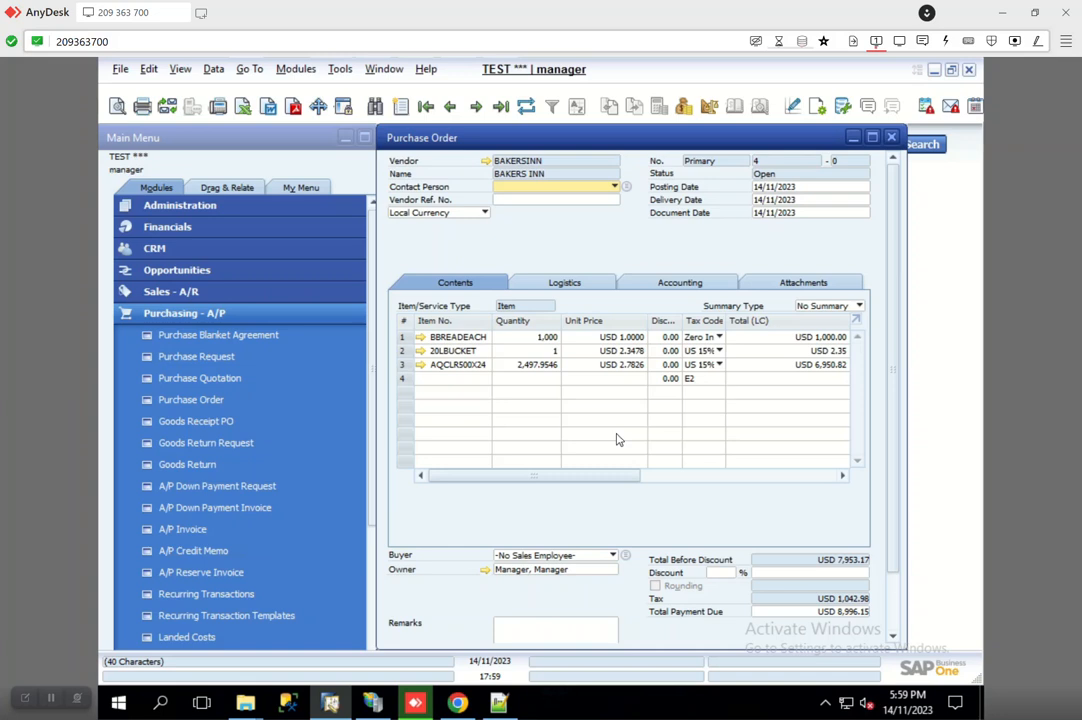
Step: Minimize the purchase order, search the menus for "Price" and open Price Lists
click(854, 137)
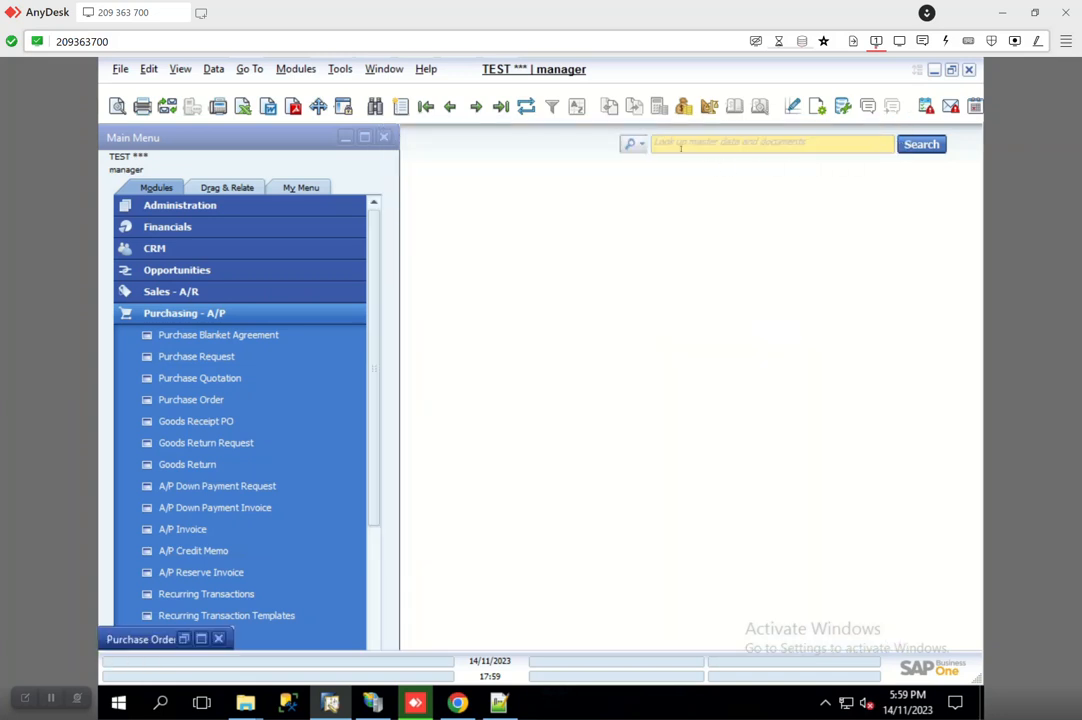
click(633, 144)
click(645, 183)
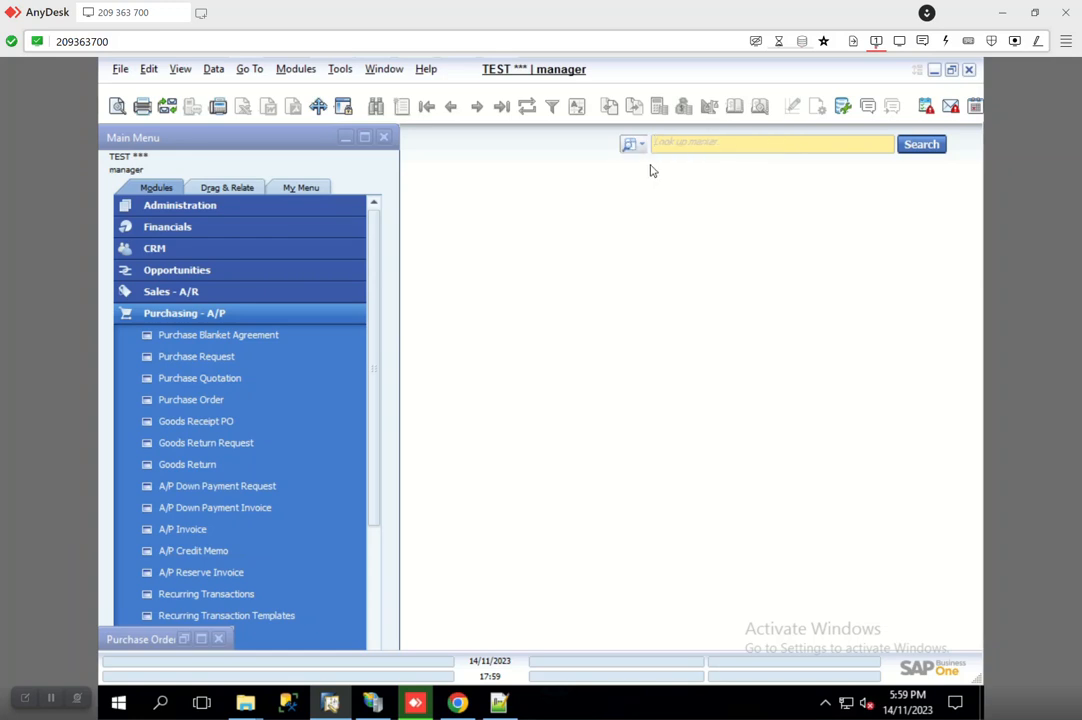
text(Price)
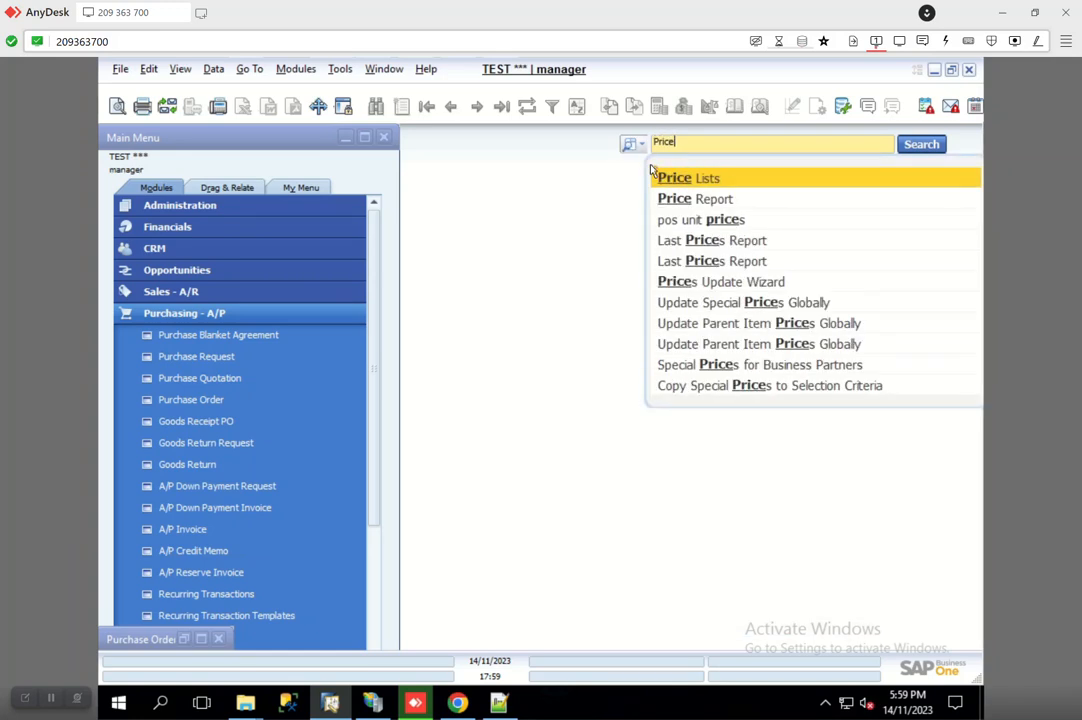
click(705, 180)
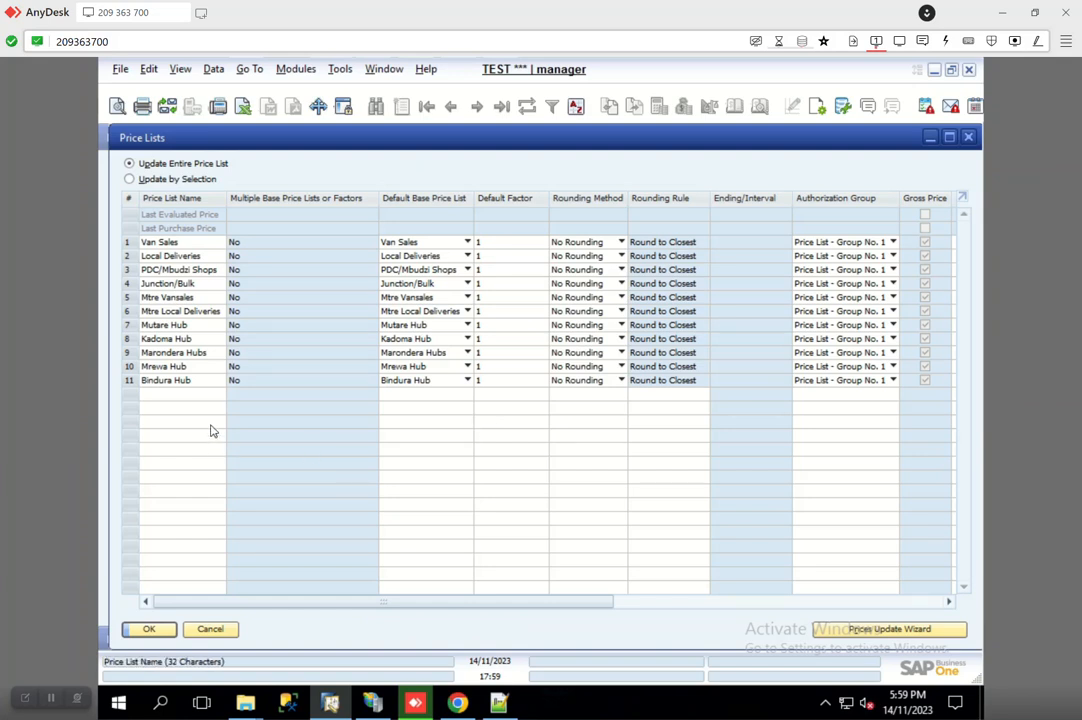
Step: Examine the Van Sales price list row through to its price change setting, and close the Price Lists
click(126, 242)
drag(493, 600, 290, 553)
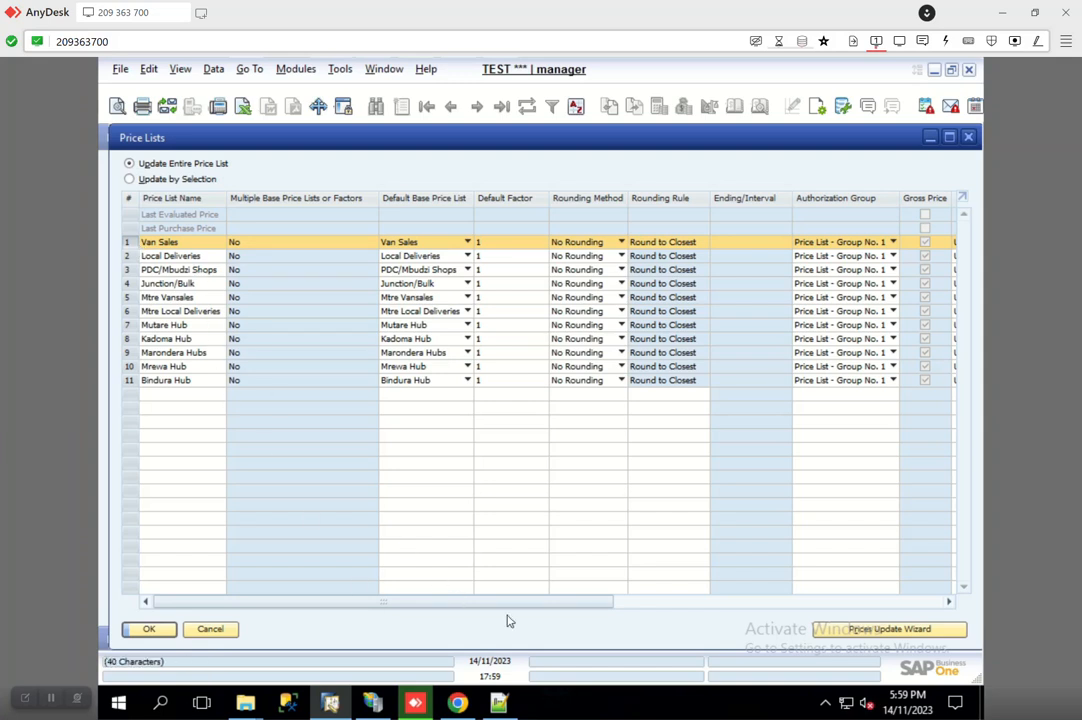
drag(522, 606, 886, 611)
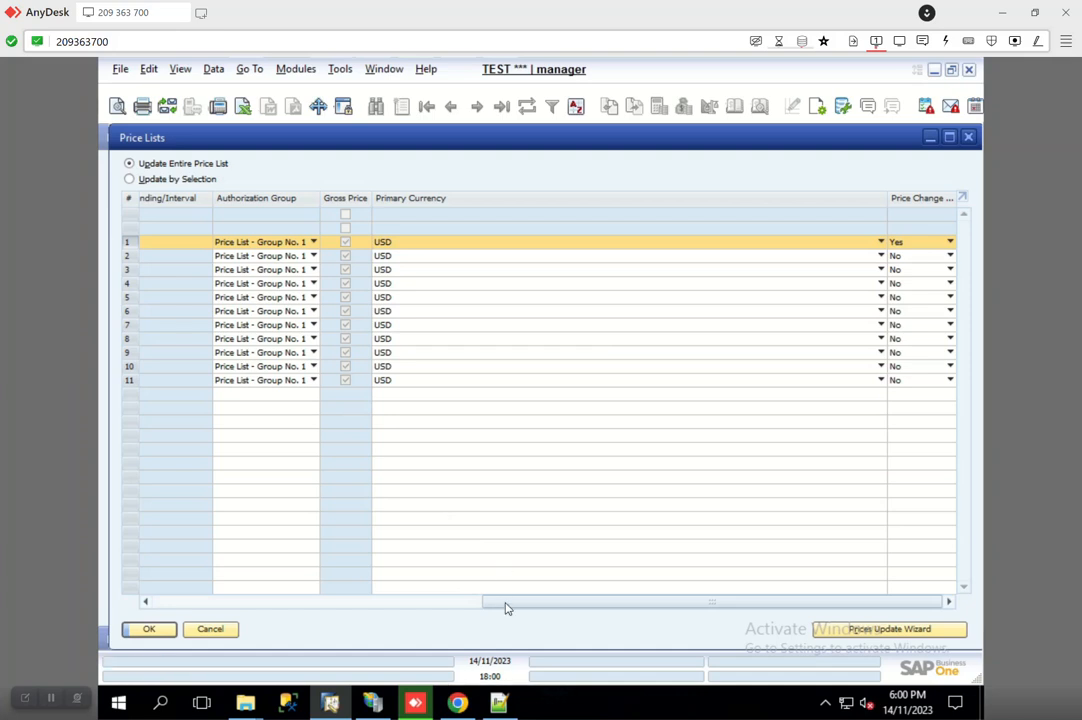
click(408, 602)
drag(408, 599, 172, 631)
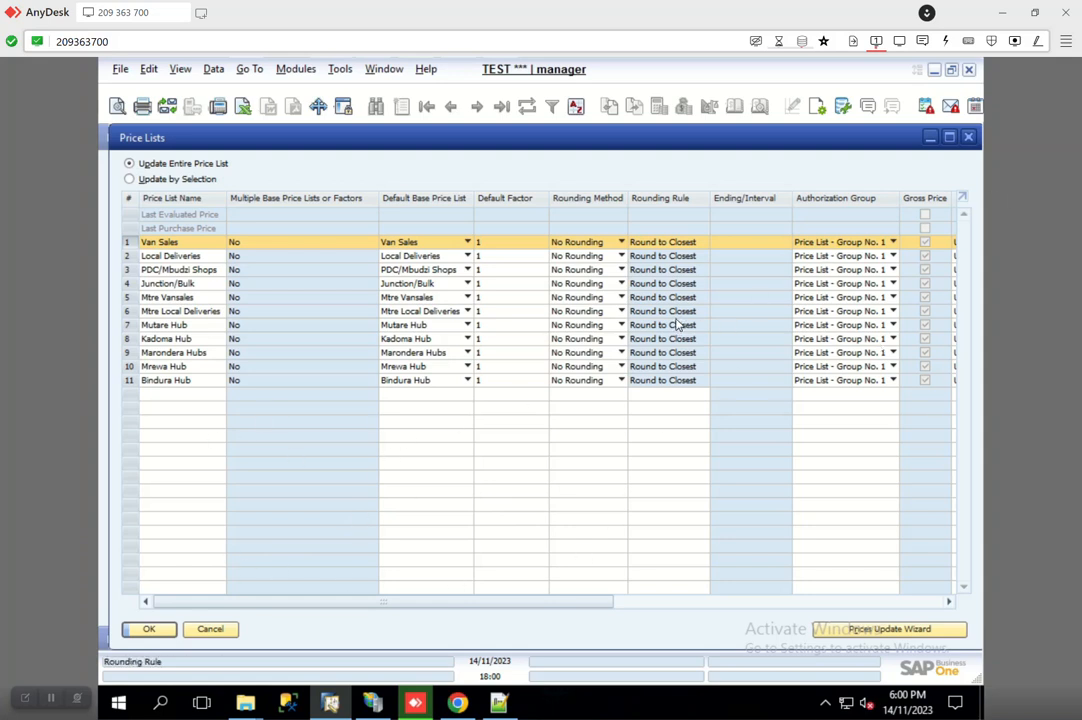
click(968, 136)
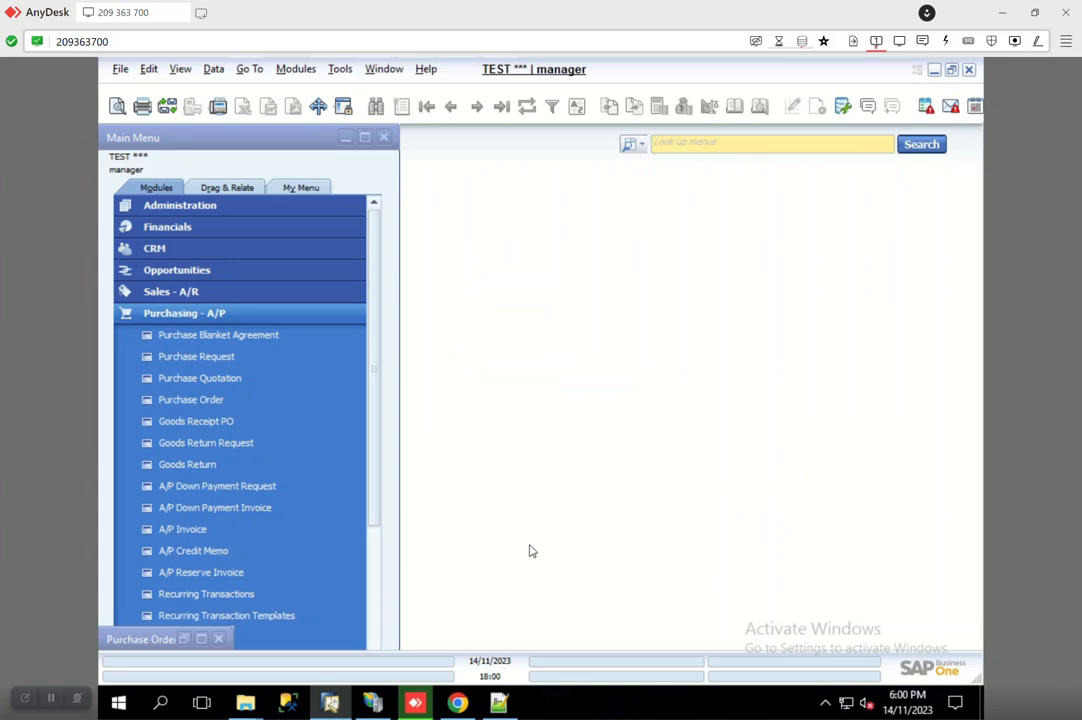
Step: Restore the BAKERSINN purchase order maximized and duplicate it with a reference to the original document
click(201, 639)
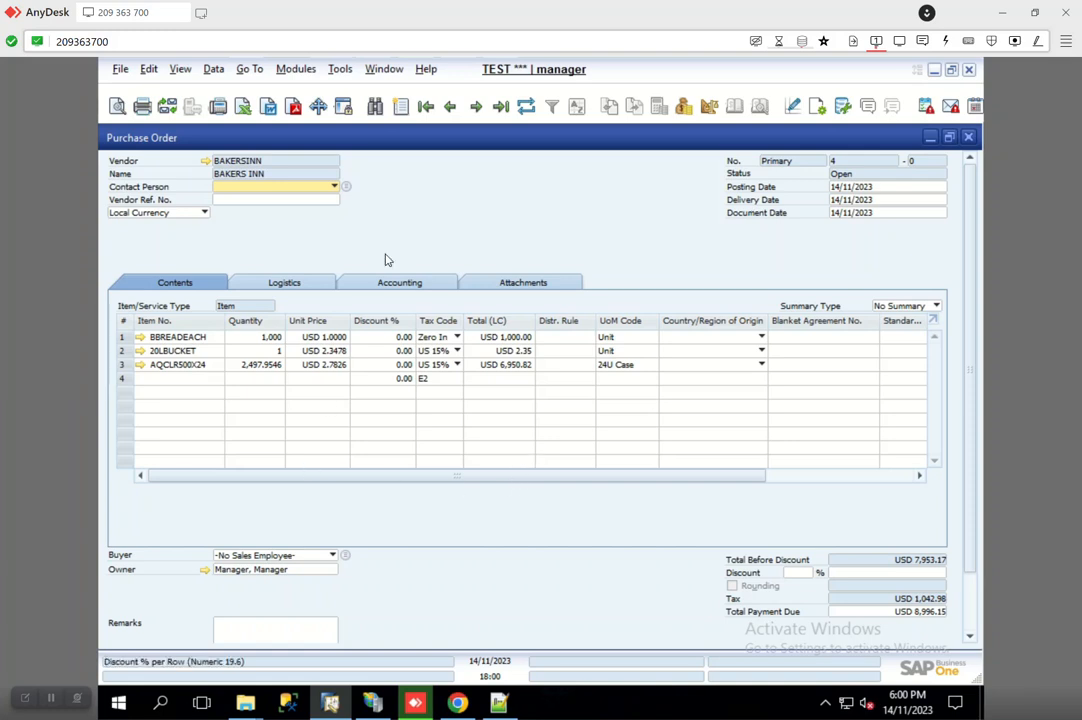
right_click(486, 211)
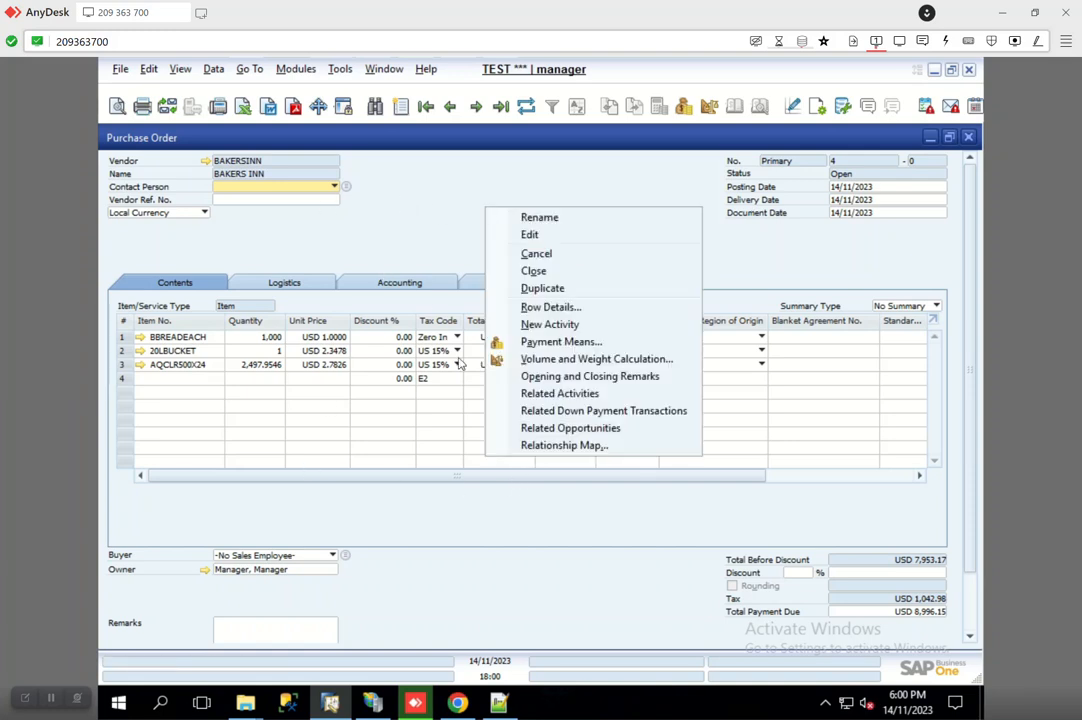
click(545, 288)
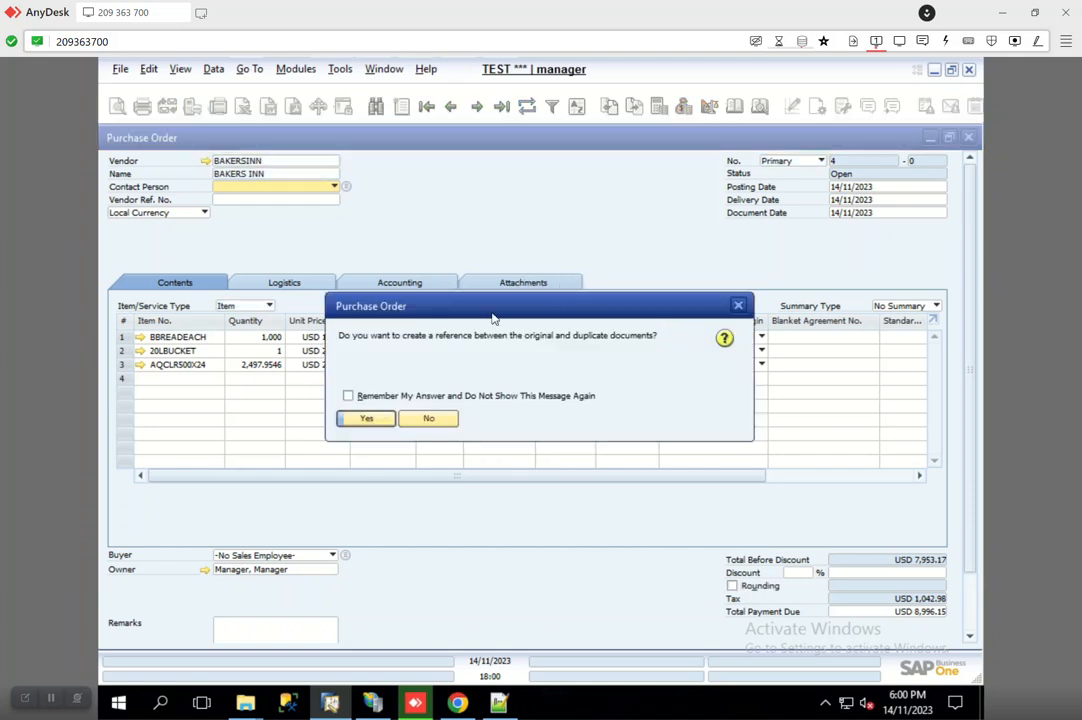
click(385, 419)
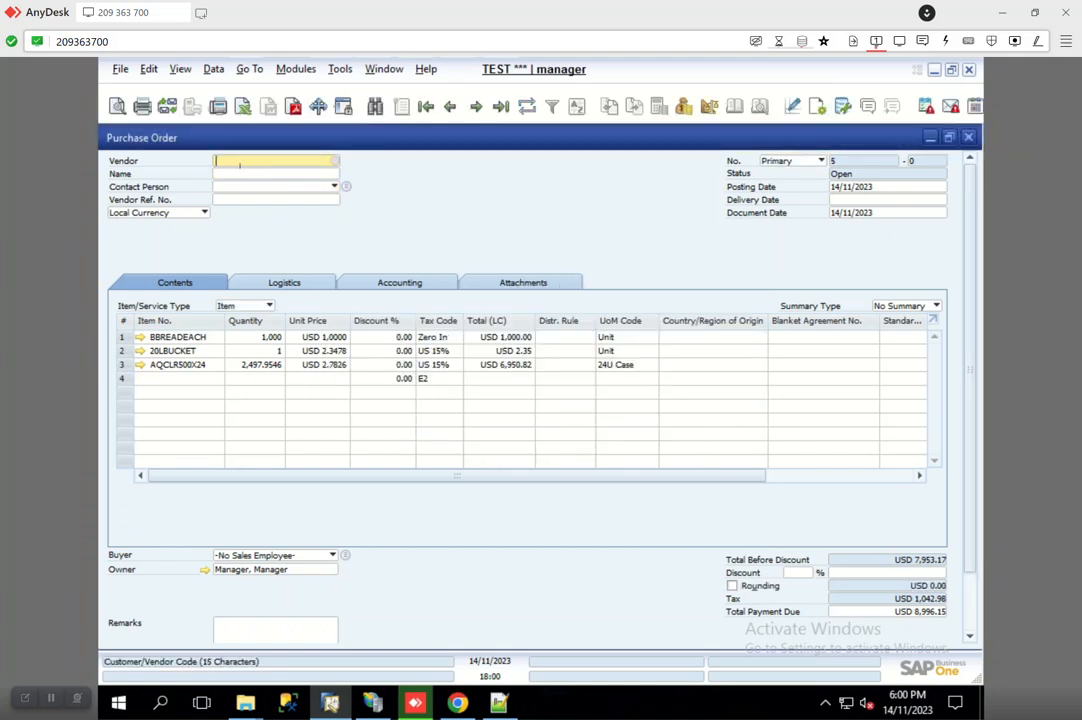
Step: Set the duplicate's vendor to BAKERSINN, update the rows to the vendor's data and add the purchase order
text(BAKERSINN)
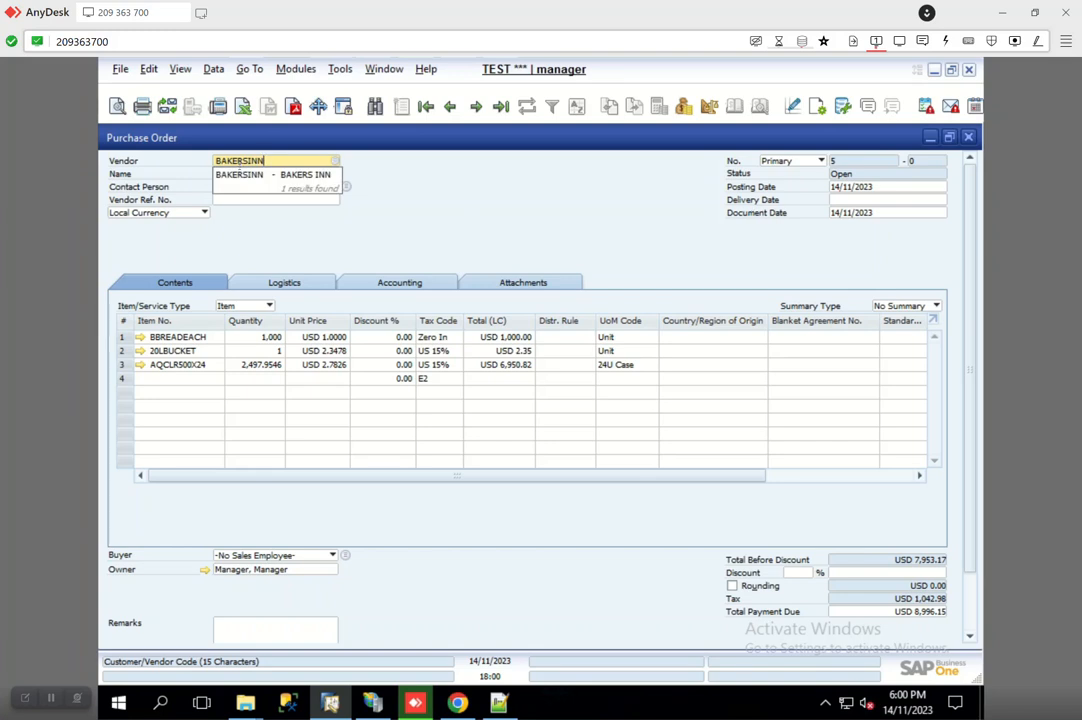
click(245, 174)
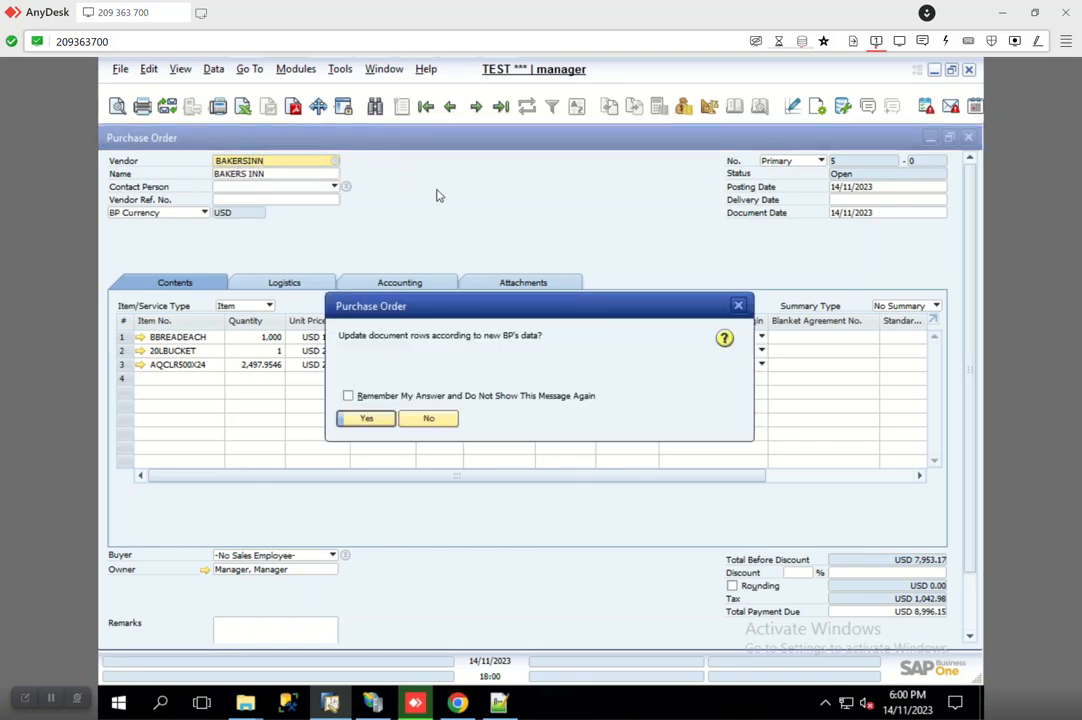
click(370, 417)
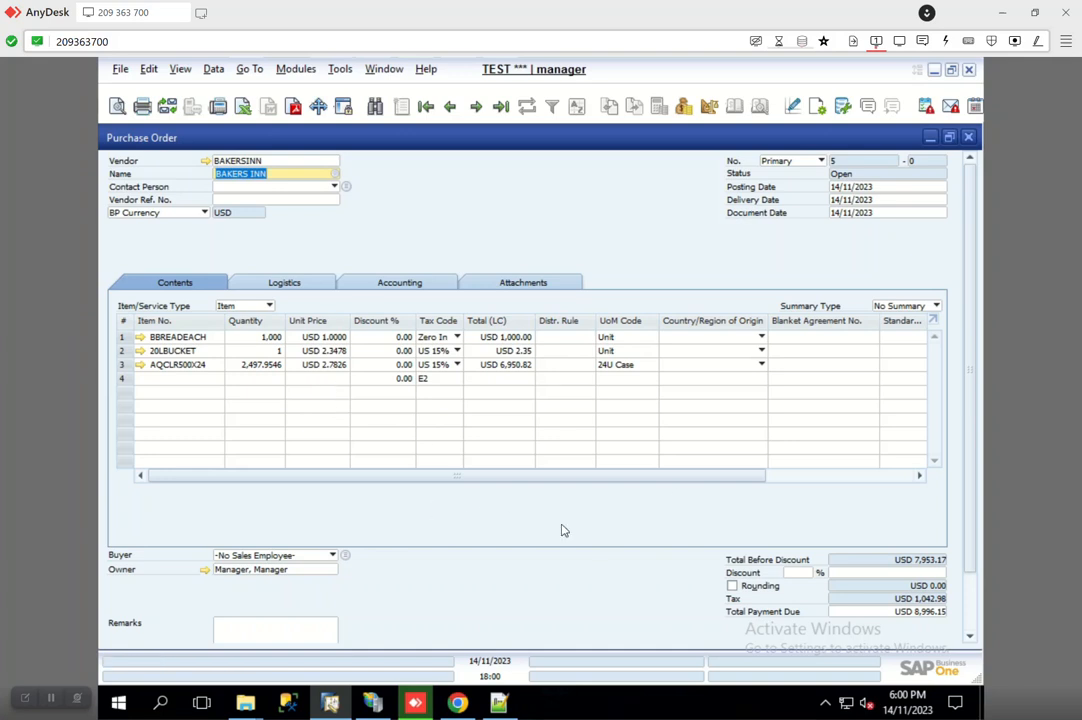
scroll(686, 485, down, 2)
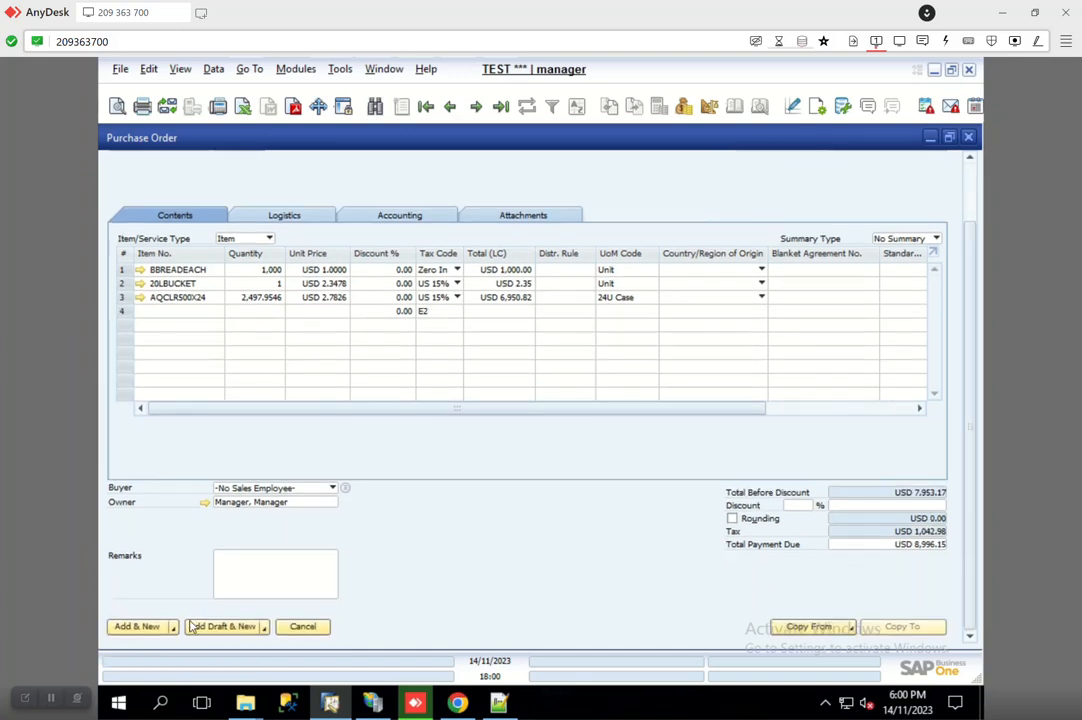
click(152, 630)
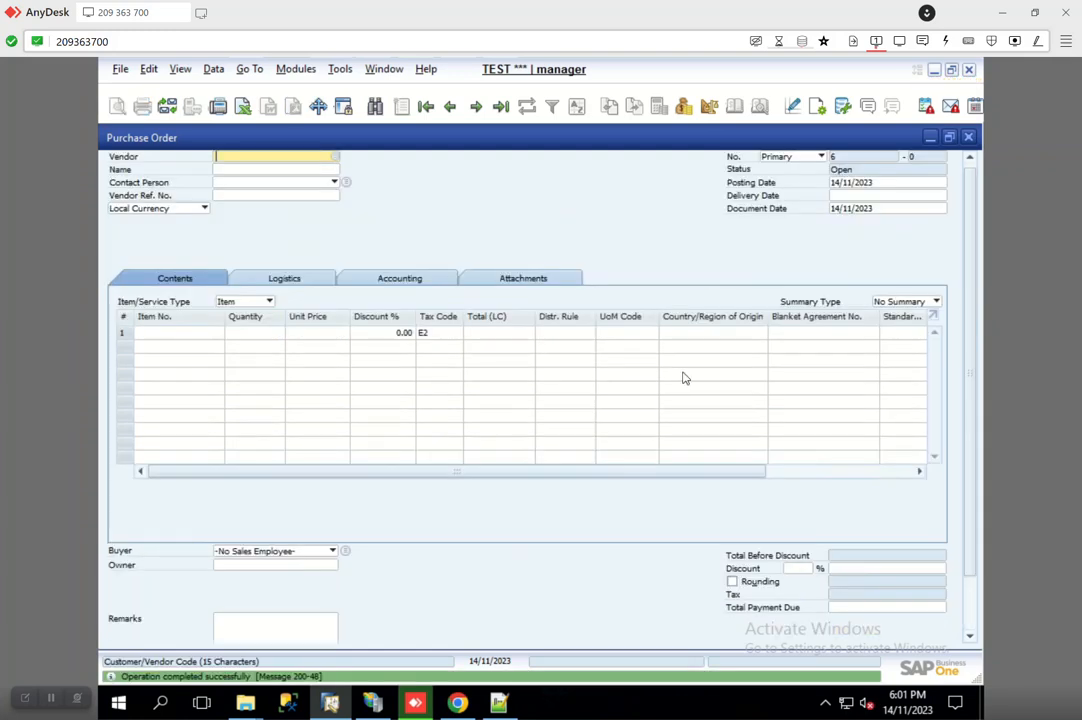
Step: Minimize the remote session and switch to Gmail in Chrome to check the Profit Margin Alert conversation
click(999, 12)
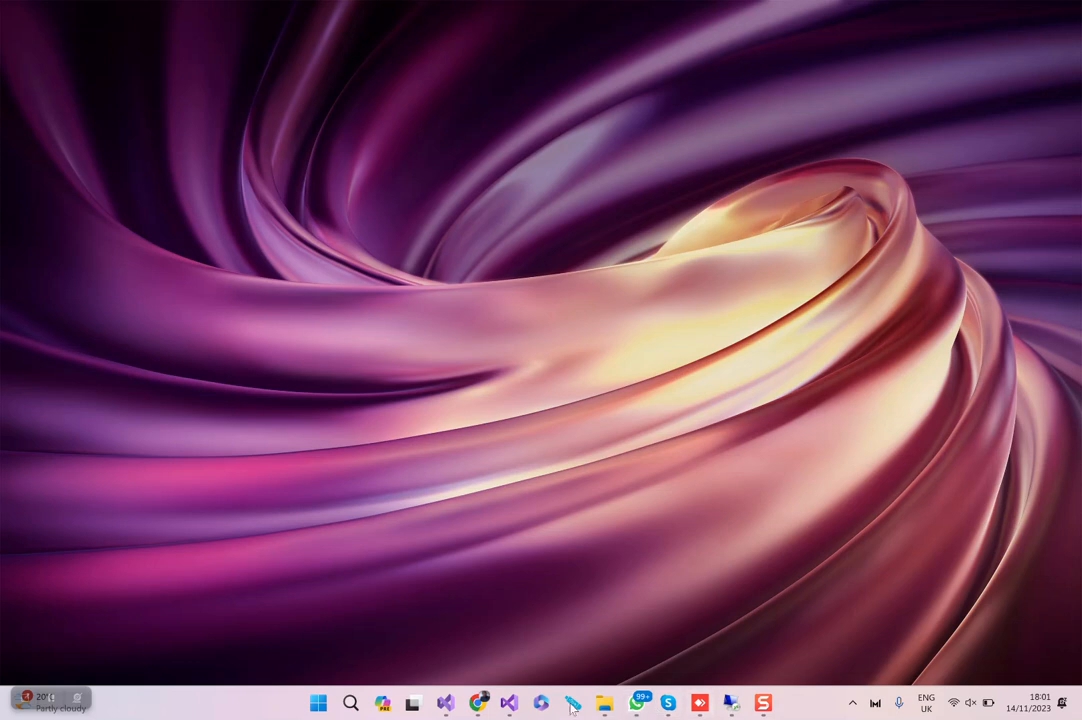
click(478, 703)
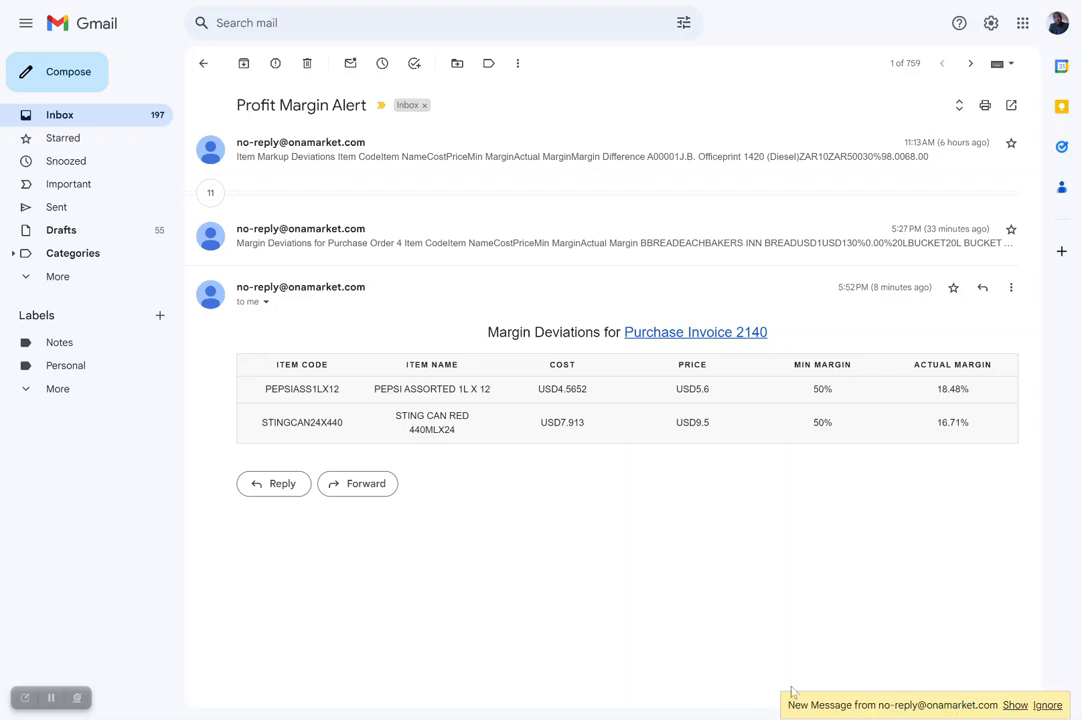
Step: Show the new Profit Margin Alert message and compare the minimum and actual margins of each item in Purchase Order 5
click(1018, 706)
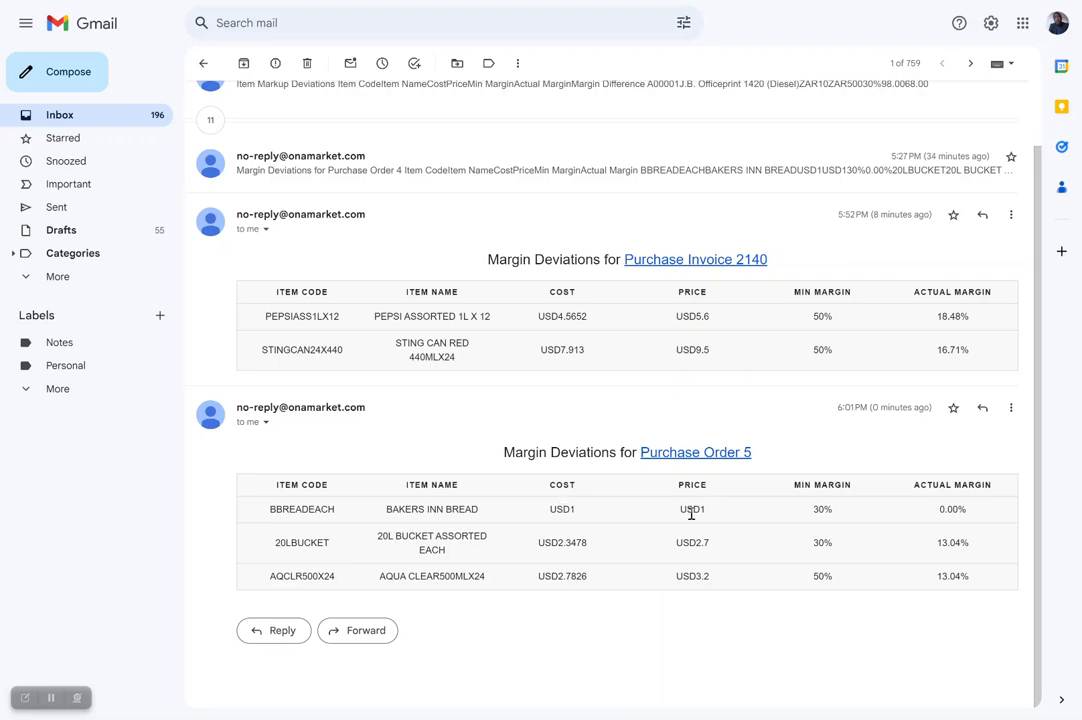
drag(681, 510, 703, 511)
drag(813, 510, 834, 510)
drag(942, 507, 969, 513)
triple_click(821, 543)
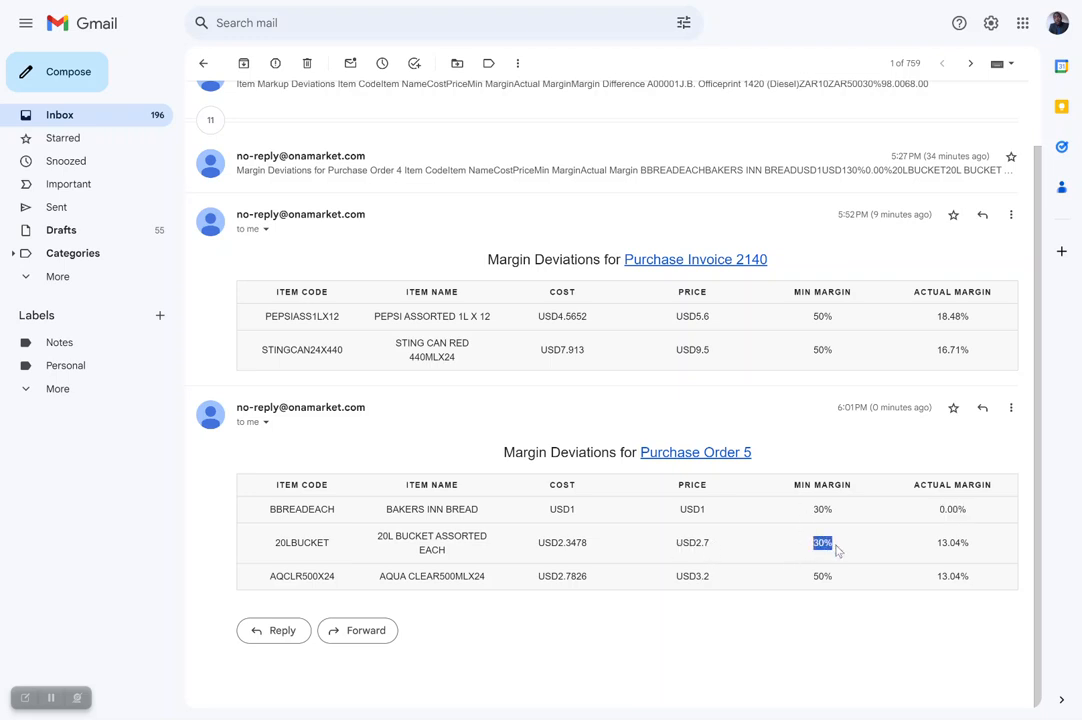
triple_click(942, 542)
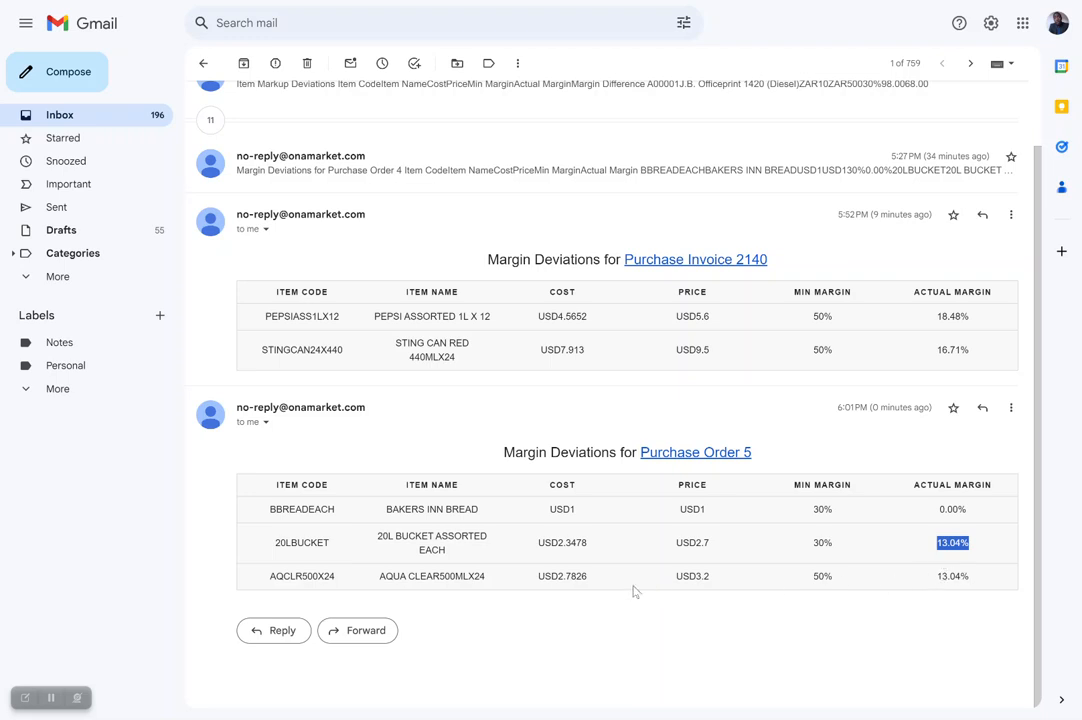
click(812, 577)
triple_click(816, 577)
triple_click(955, 577)
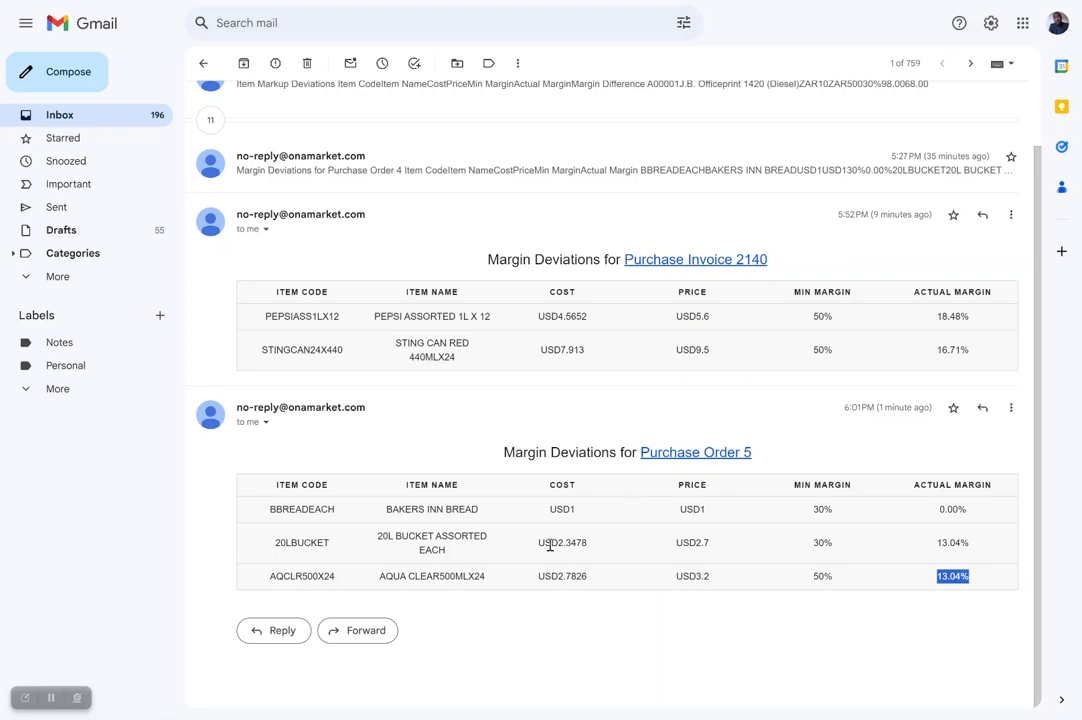
Step: Open the linked Purchase Order 5 from the e-mail and review its header details, item lines and totals
click(690, 455)
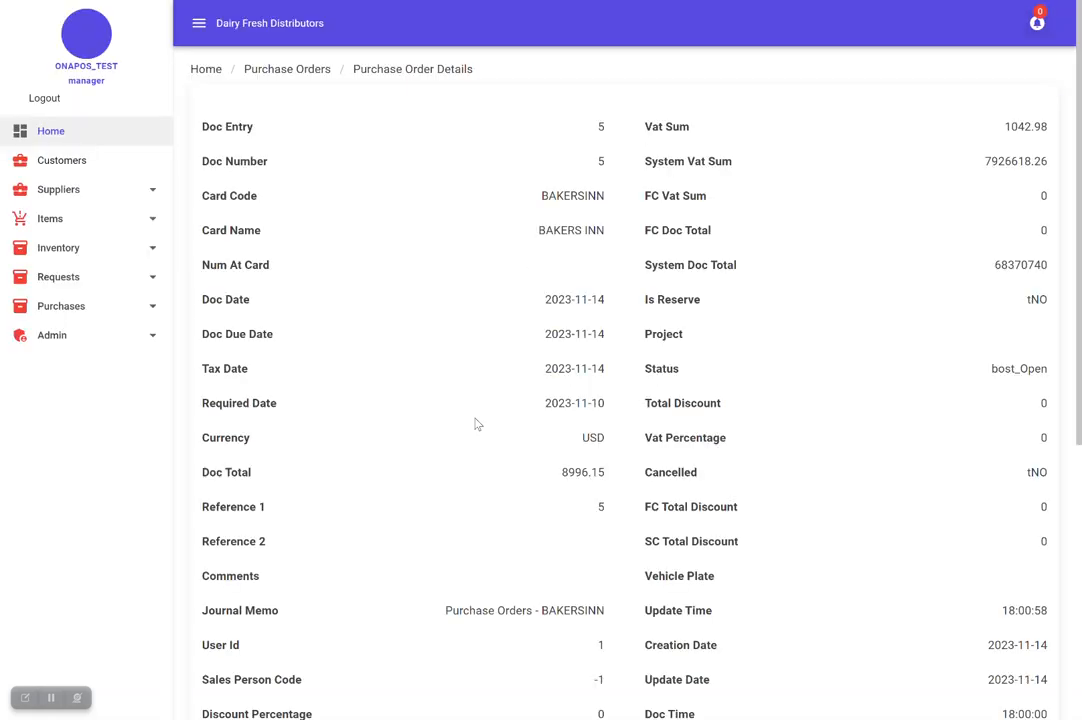
scroll(541, 382, down, 5)
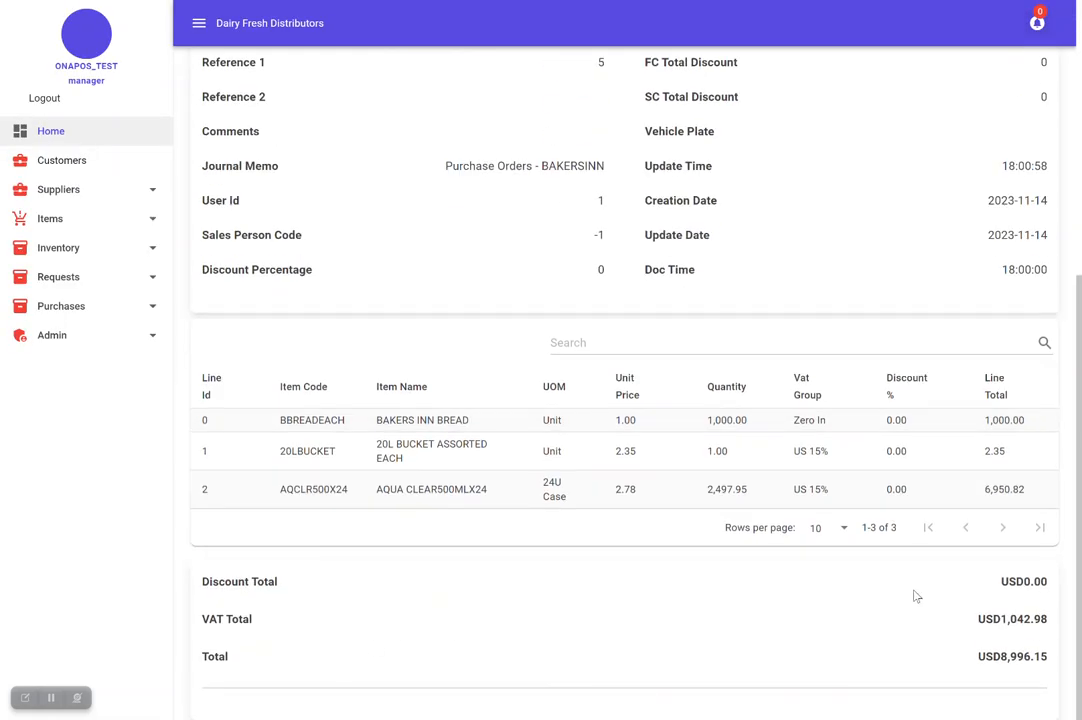
scroll(540, 572, up, 3)
scroll(540, 572, down, 3)
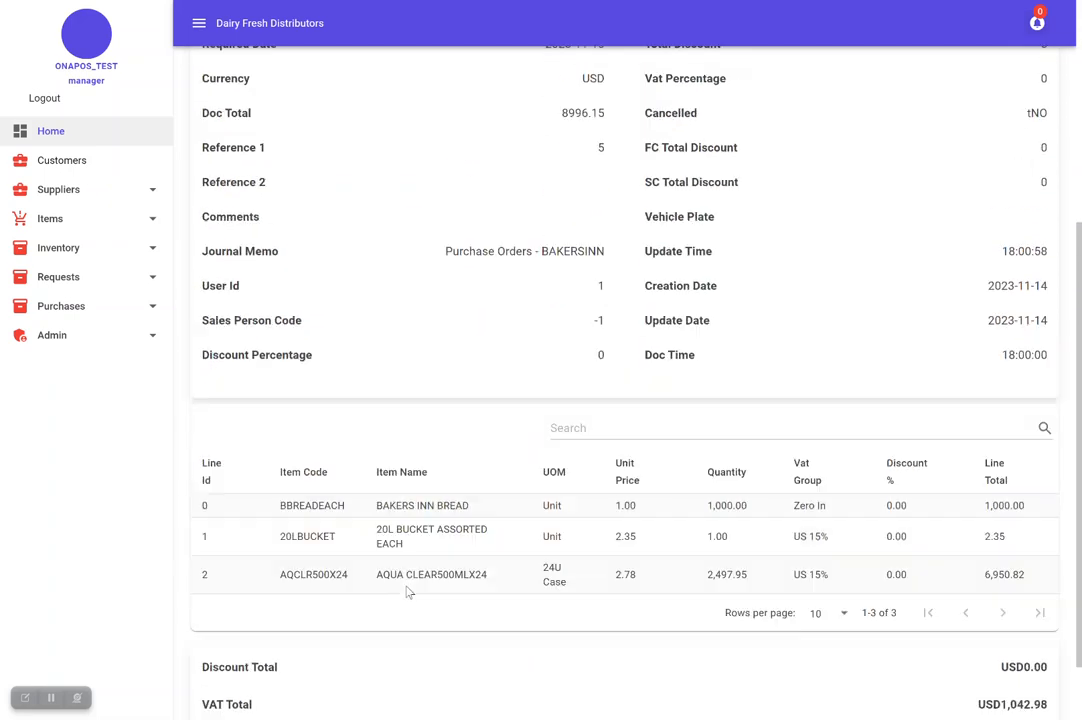
scroll(406, 590, up, 5)
scroll(713, 513, down, 5)
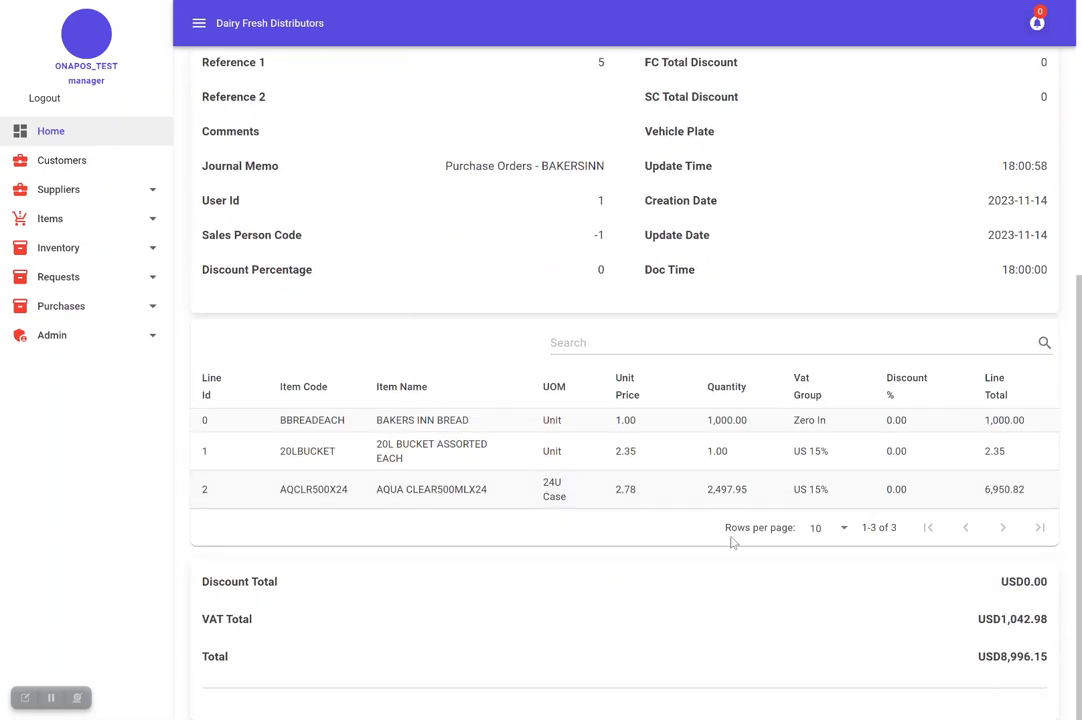
scroll(600, 500, up, 4)
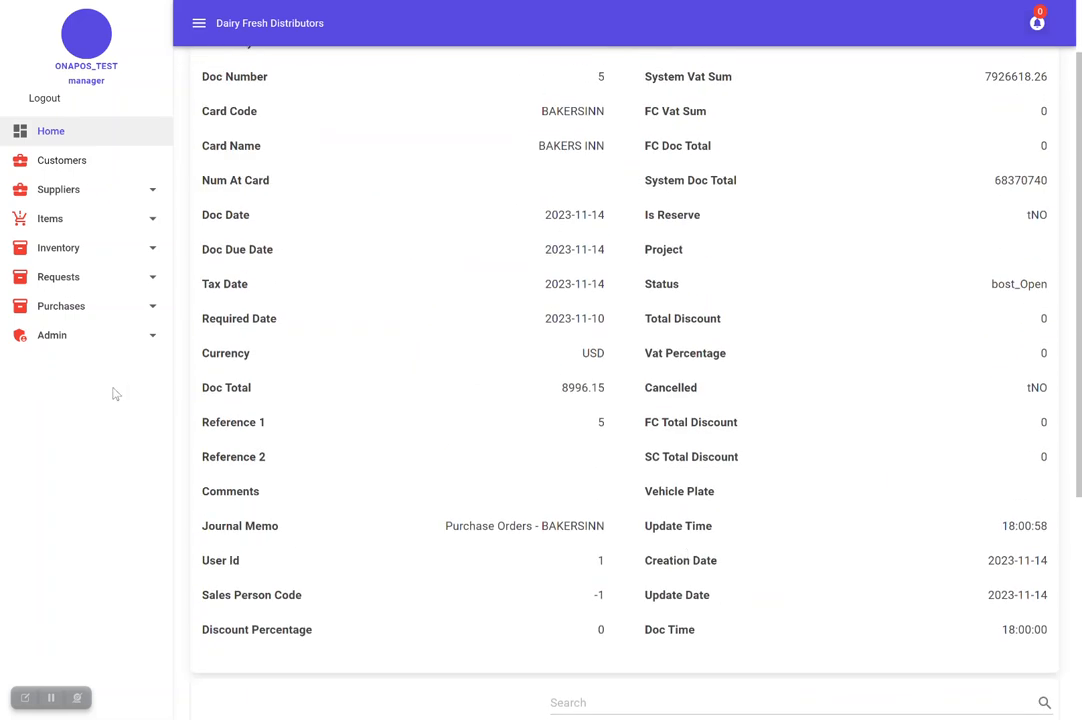
Step: View the portal's Purchase Orders list and its Purchase Invoices list
click(104, 308)
click(82, 340)
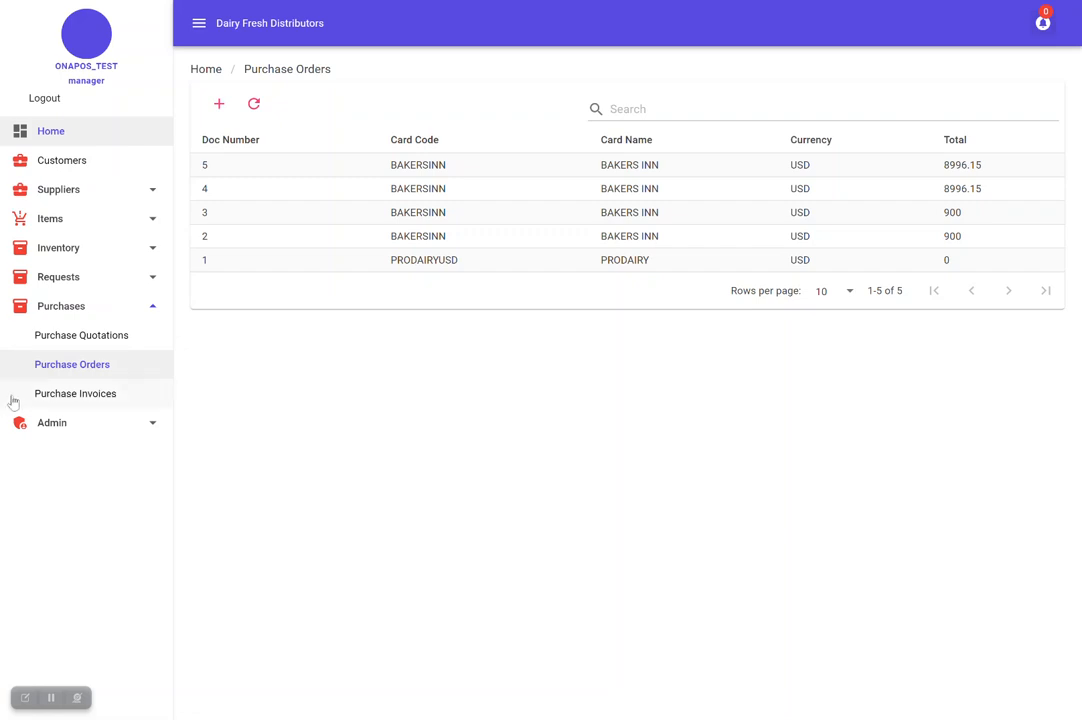
click(128, 396)
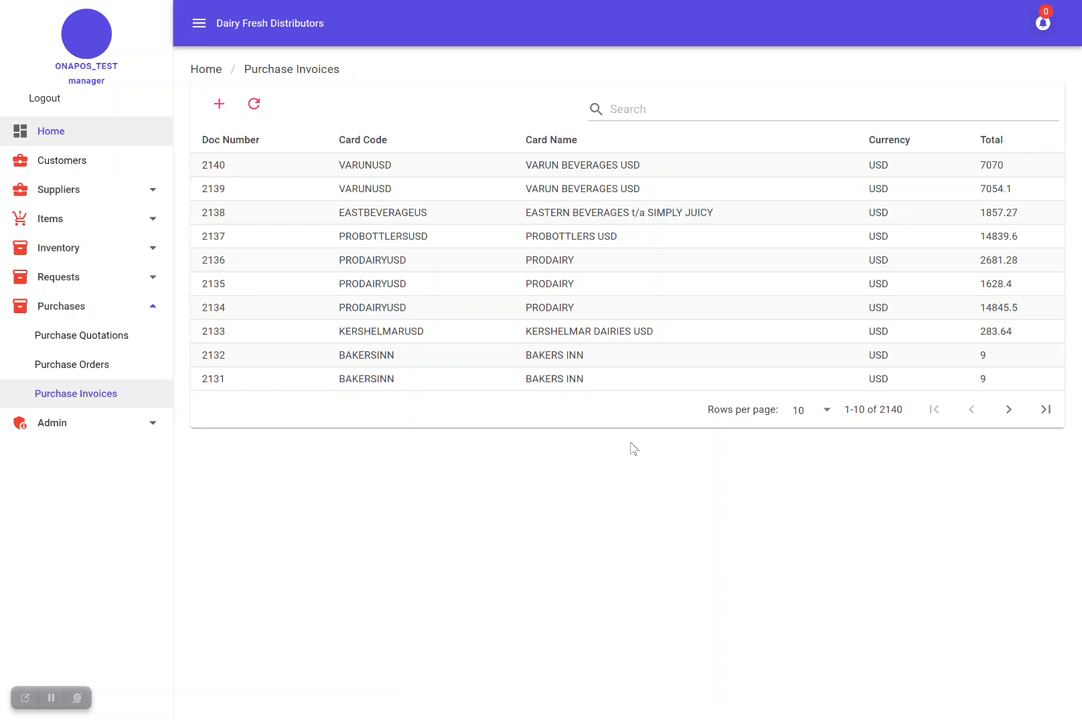
Step: Switch to the SAP Business One session in AnyDesk and close the blank purchase order
key(super)
click(701, 703)
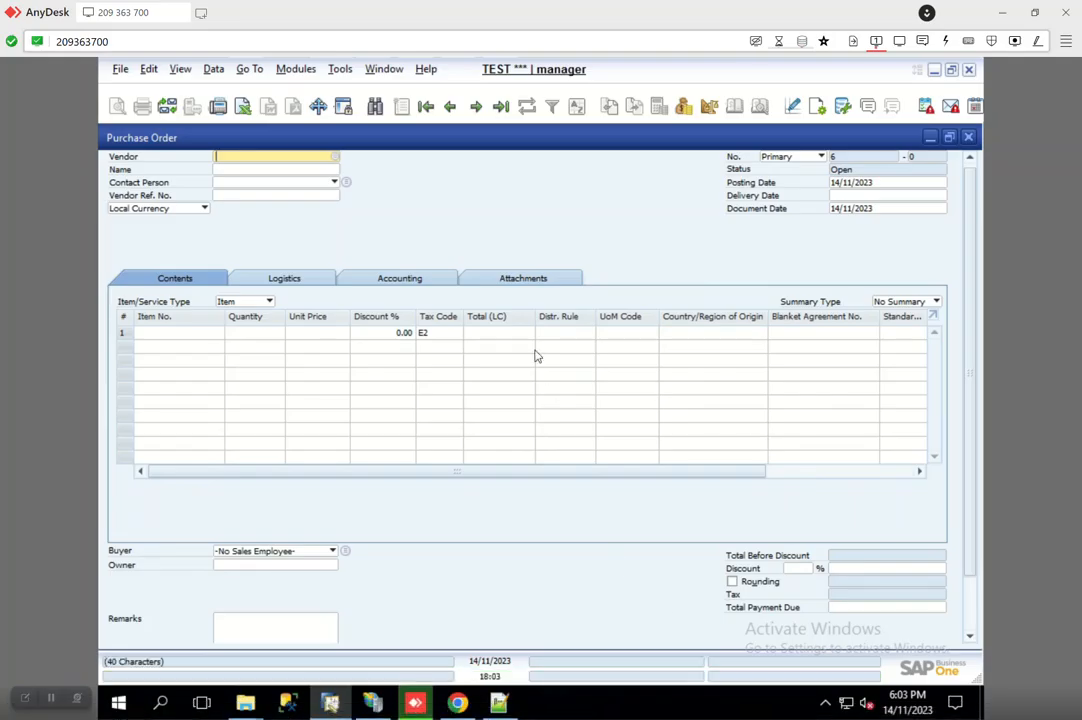
click(967, 137)
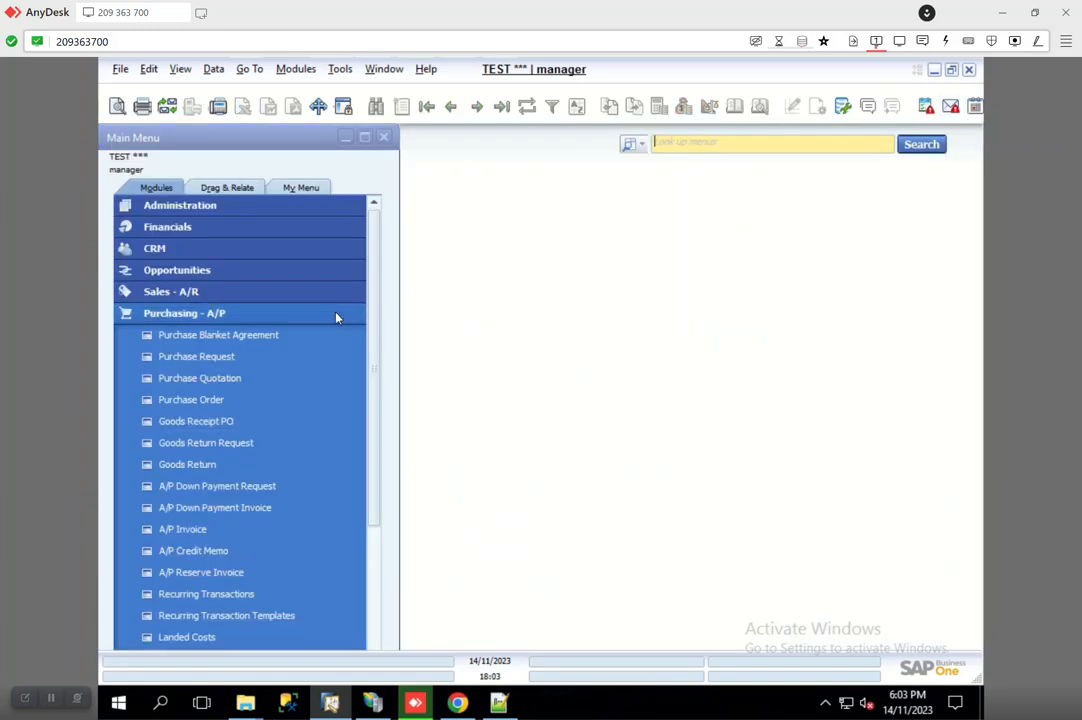
Step: Search the menus for users, open Users - Setup, find the user code manager and show the Item Margin Alerts options
click(659, 144)
text(users)
click(684, 180)
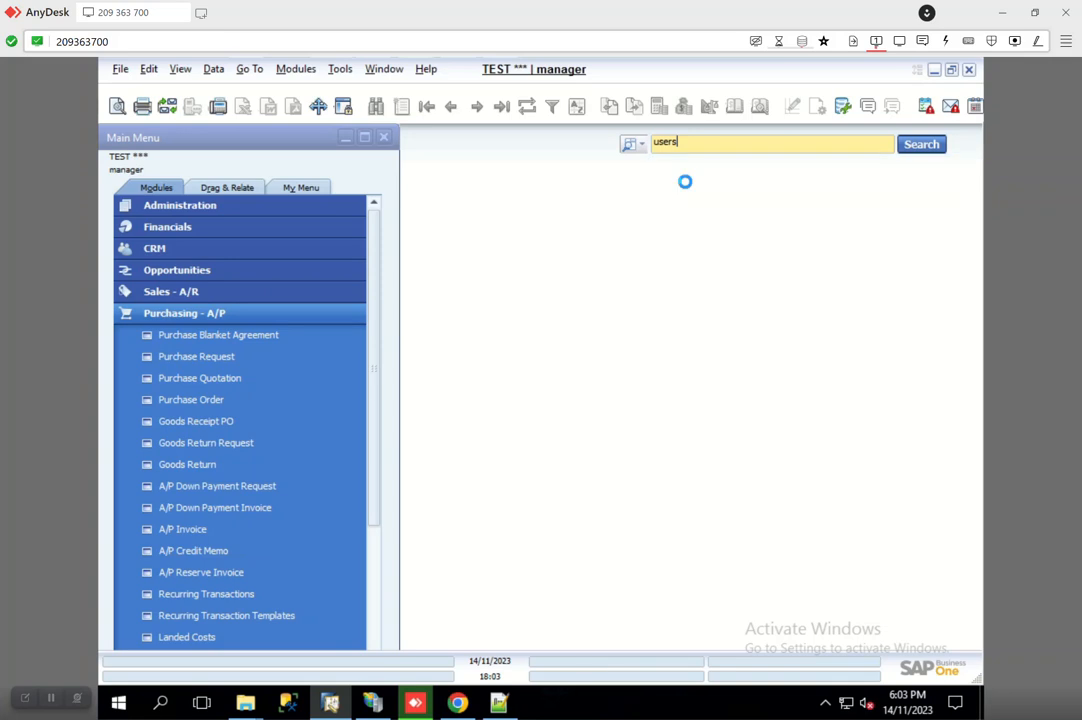
text(manager)
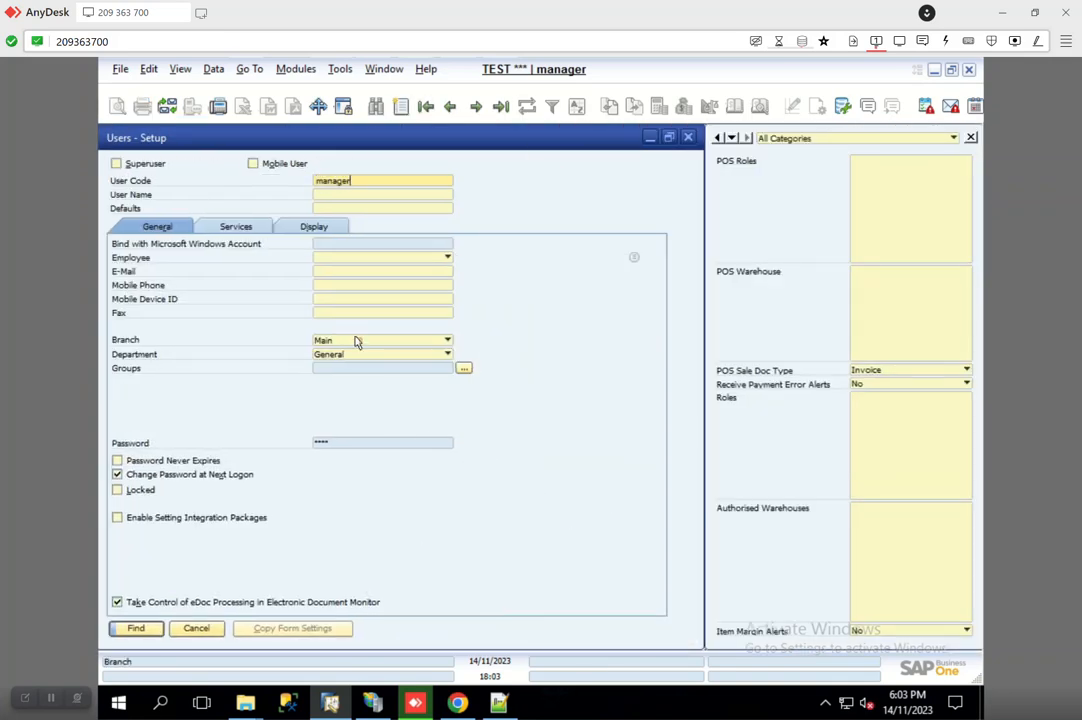
key(Return)
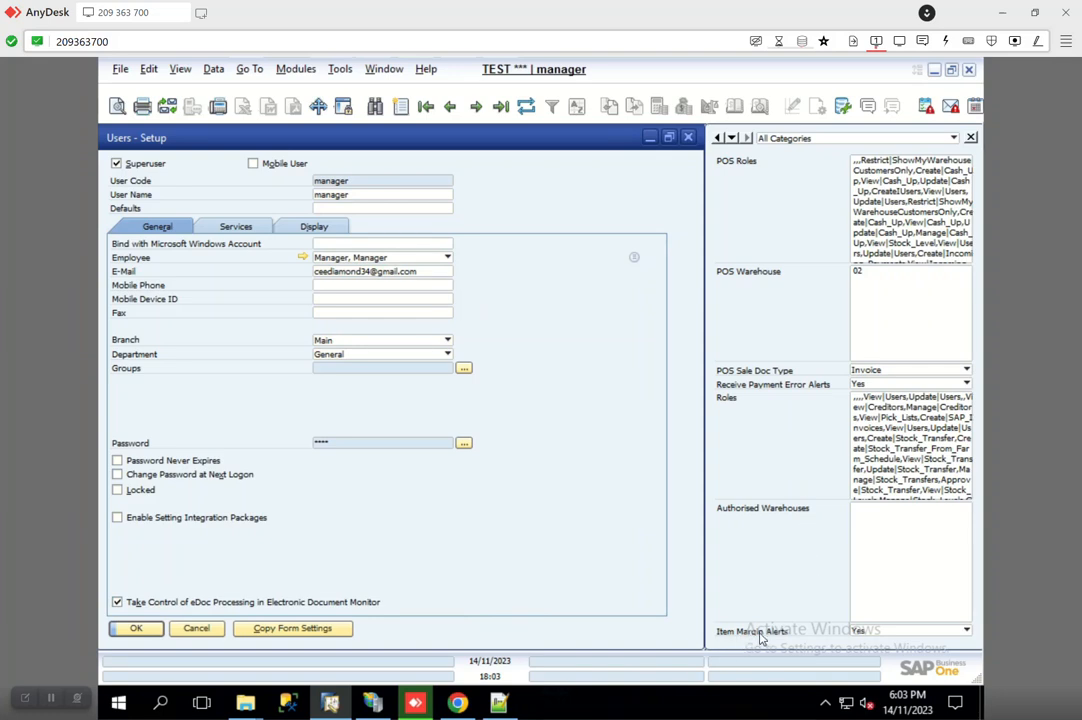
click(850, 632)
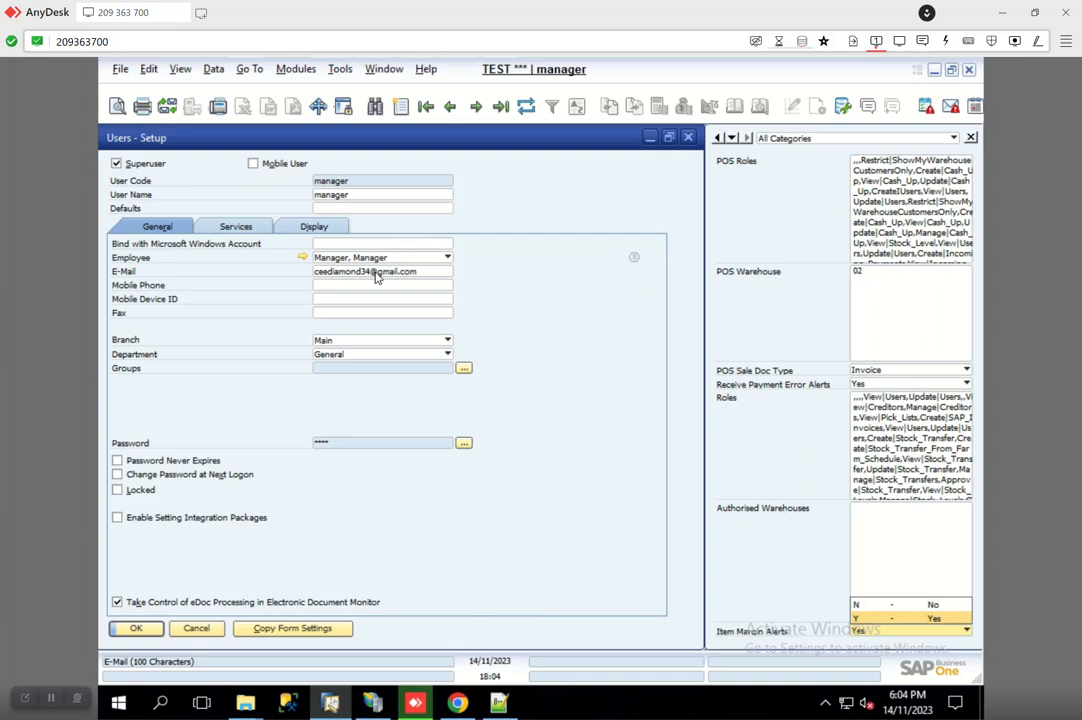
Step: Look back at the web portal in Chrome, return to the AnyDesk session and close the Users - Setup window
click(997, 16)
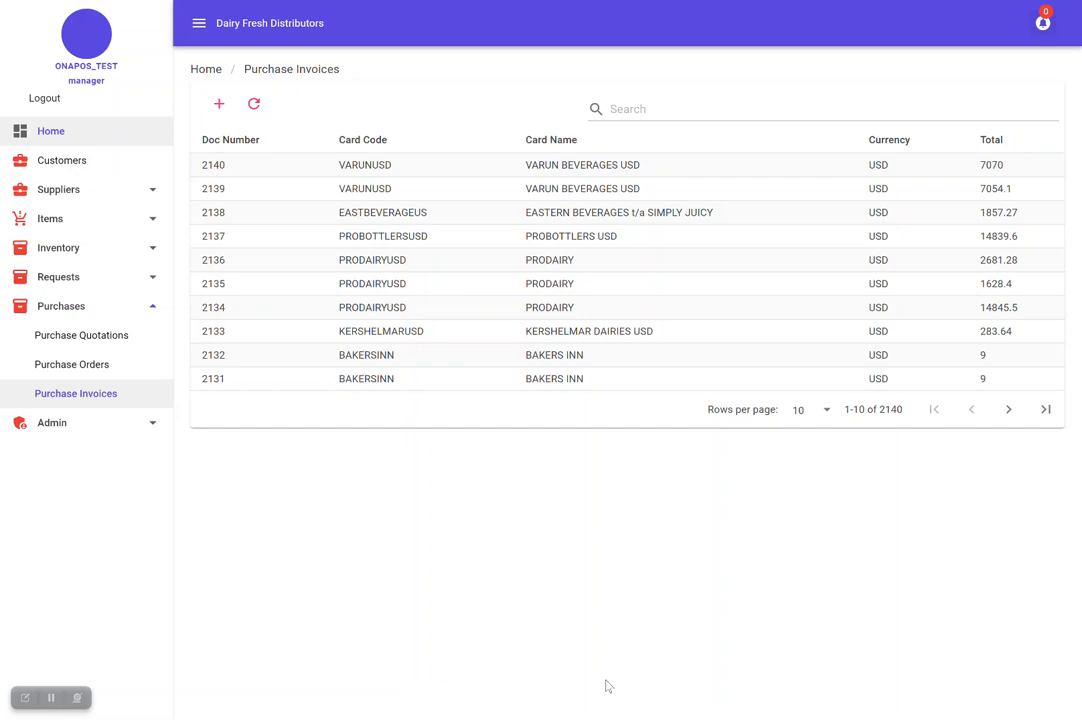
key(super)
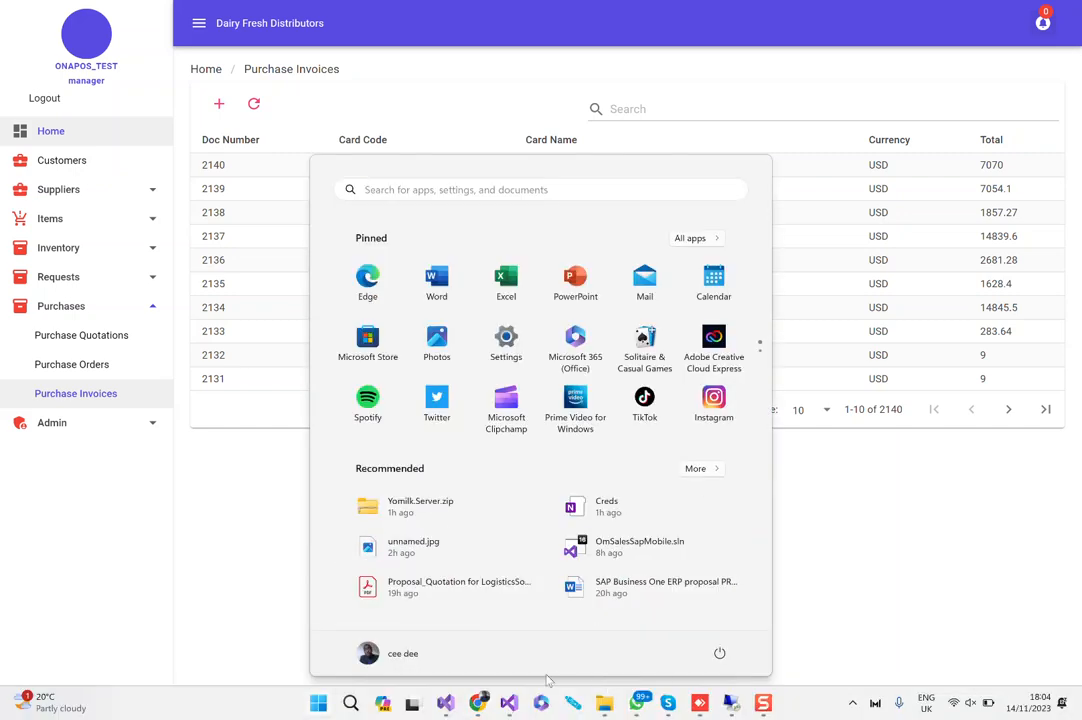
click(487, 708)
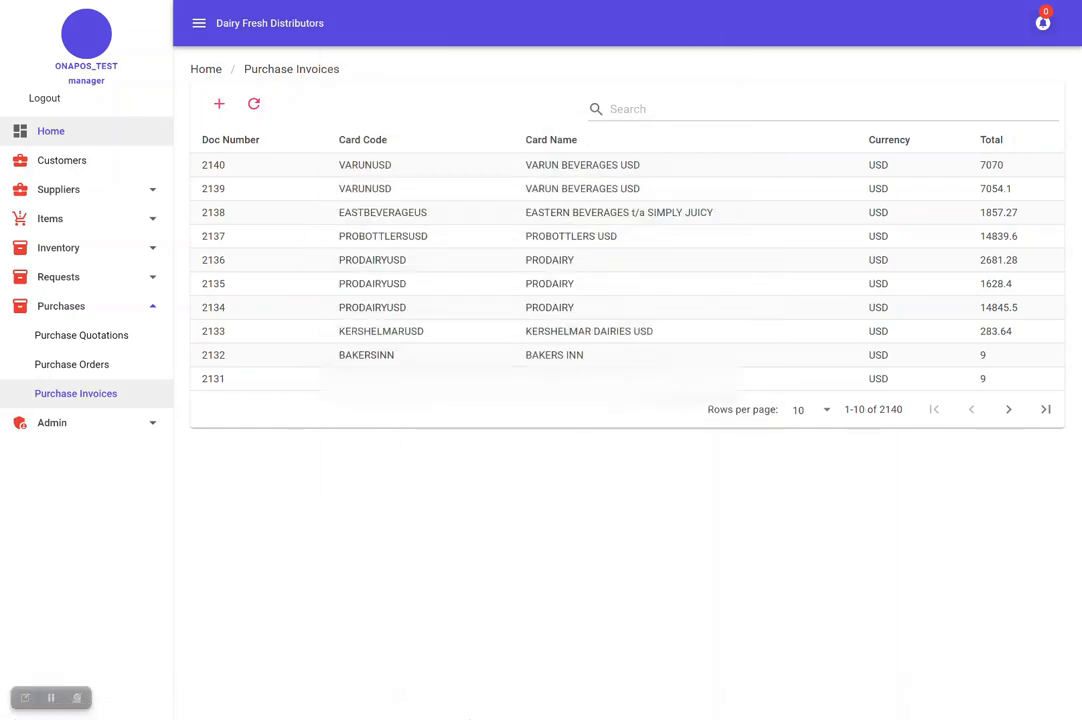
key(super)
mouse_move(484, 710)
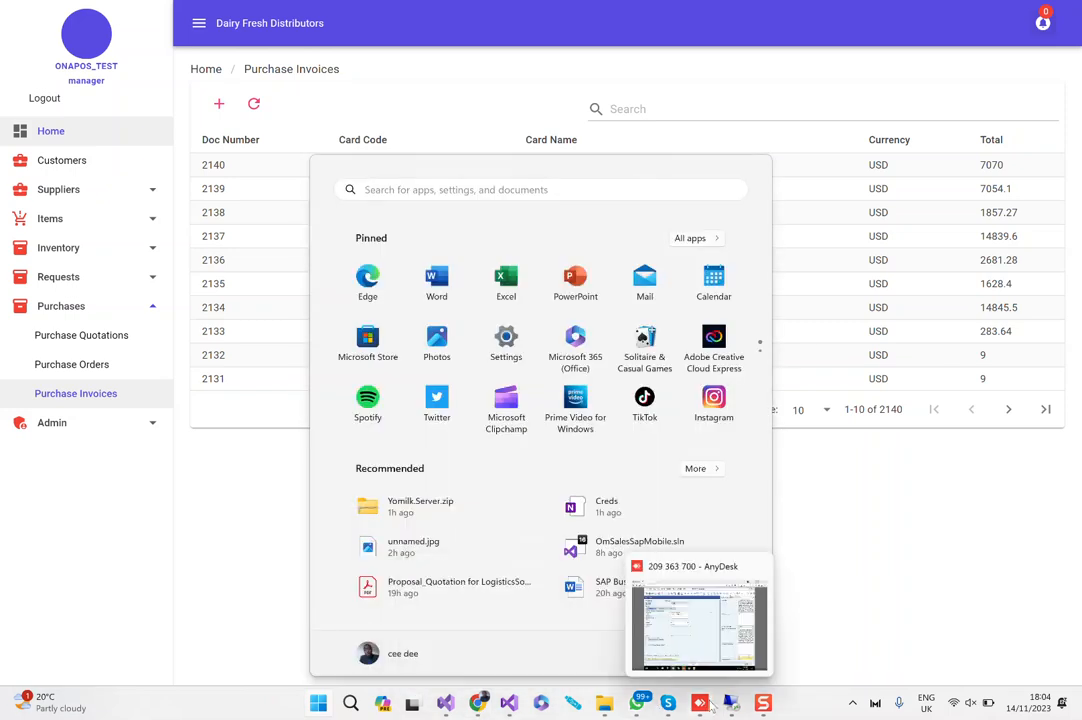
click(702, 706)
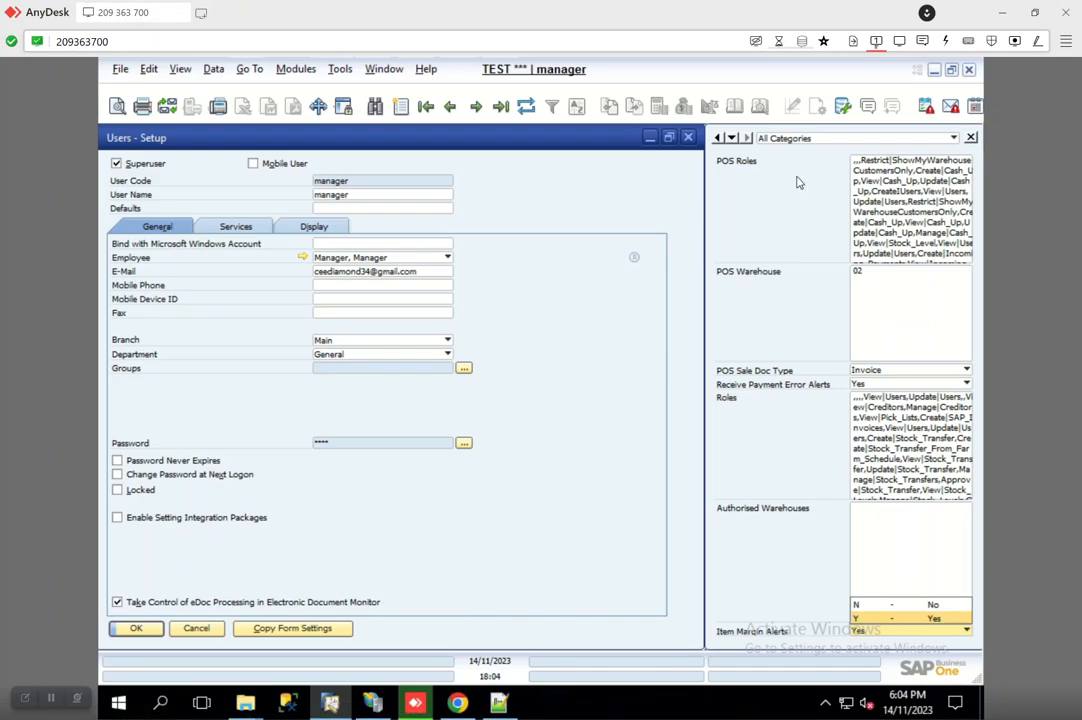
click(689, 141)
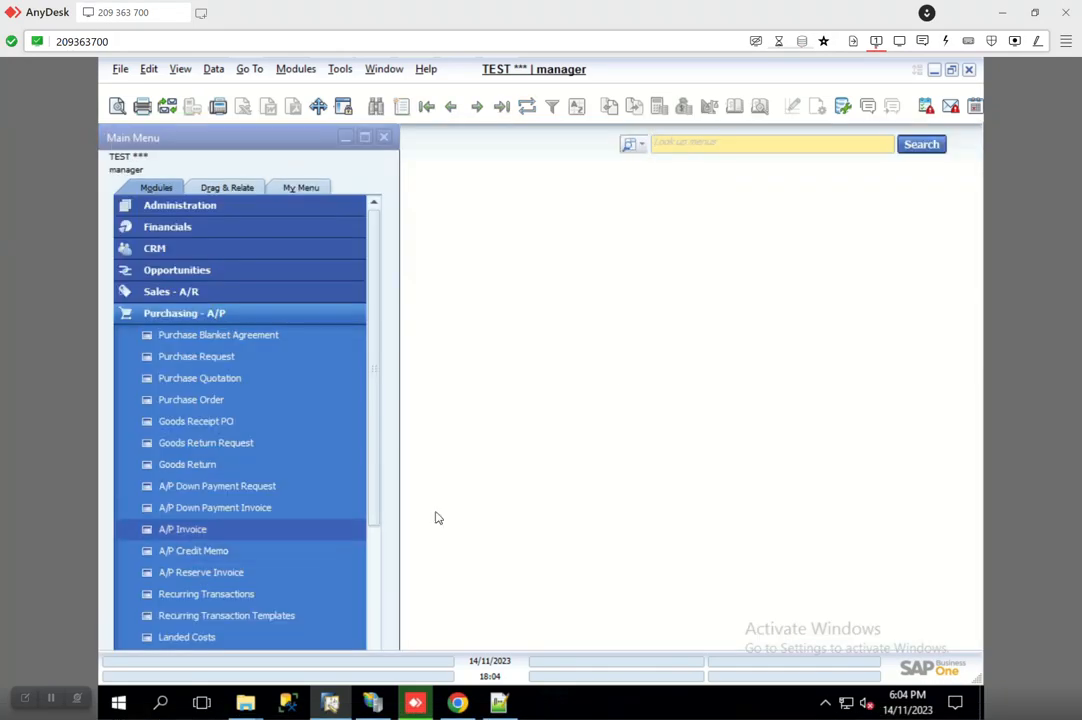